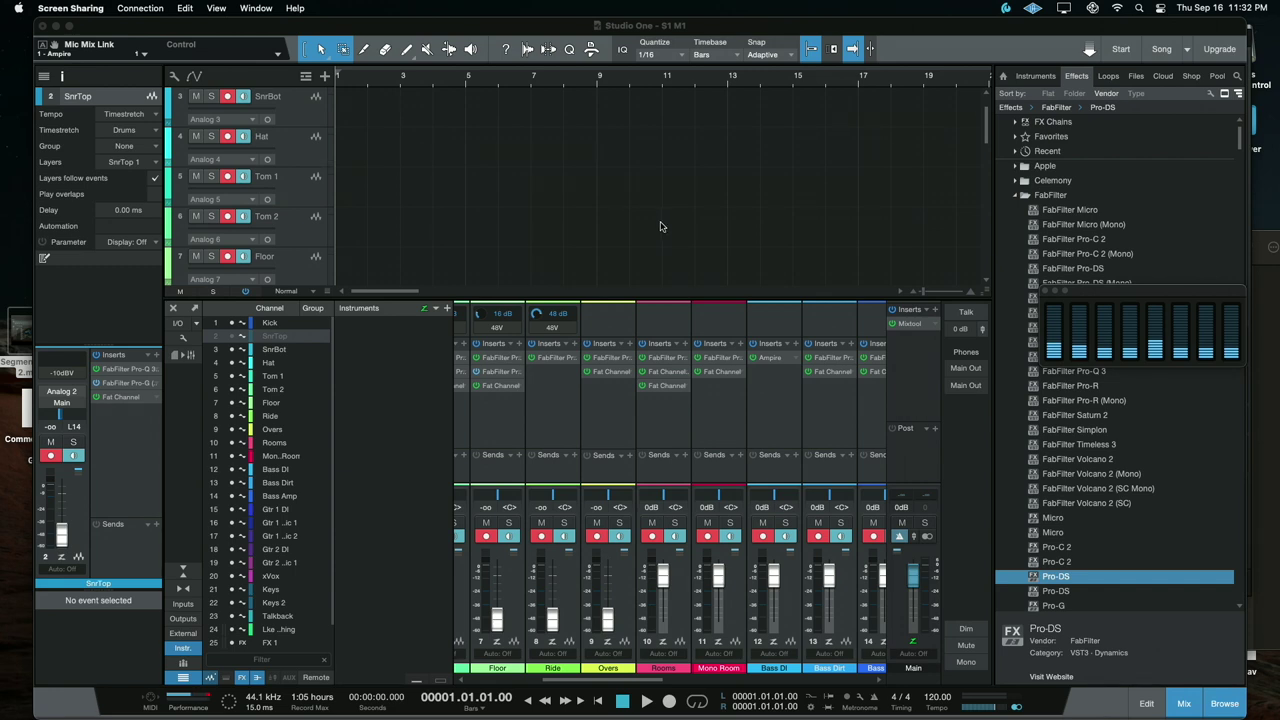
# Step: Select the Overs channel and bring up its FabFilter Pro-Q 3 EQ
pyautogui.click(606, 362)
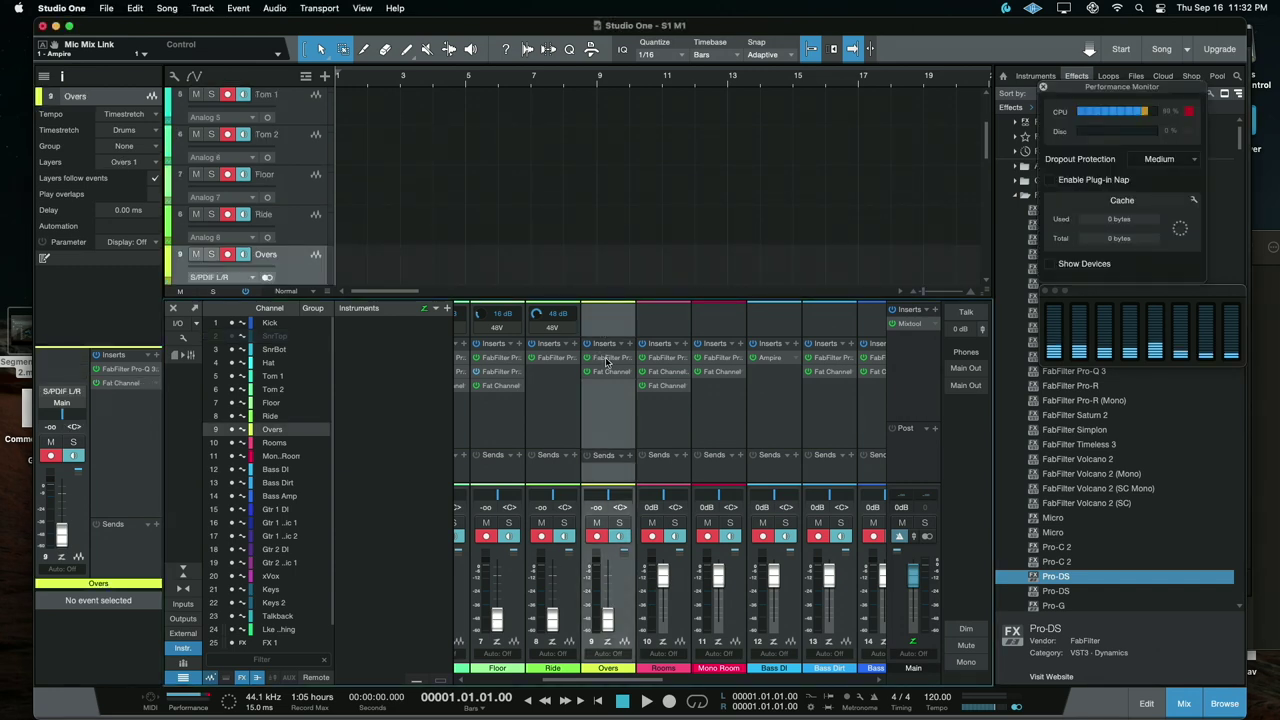
pyautogui.click(606, 362)
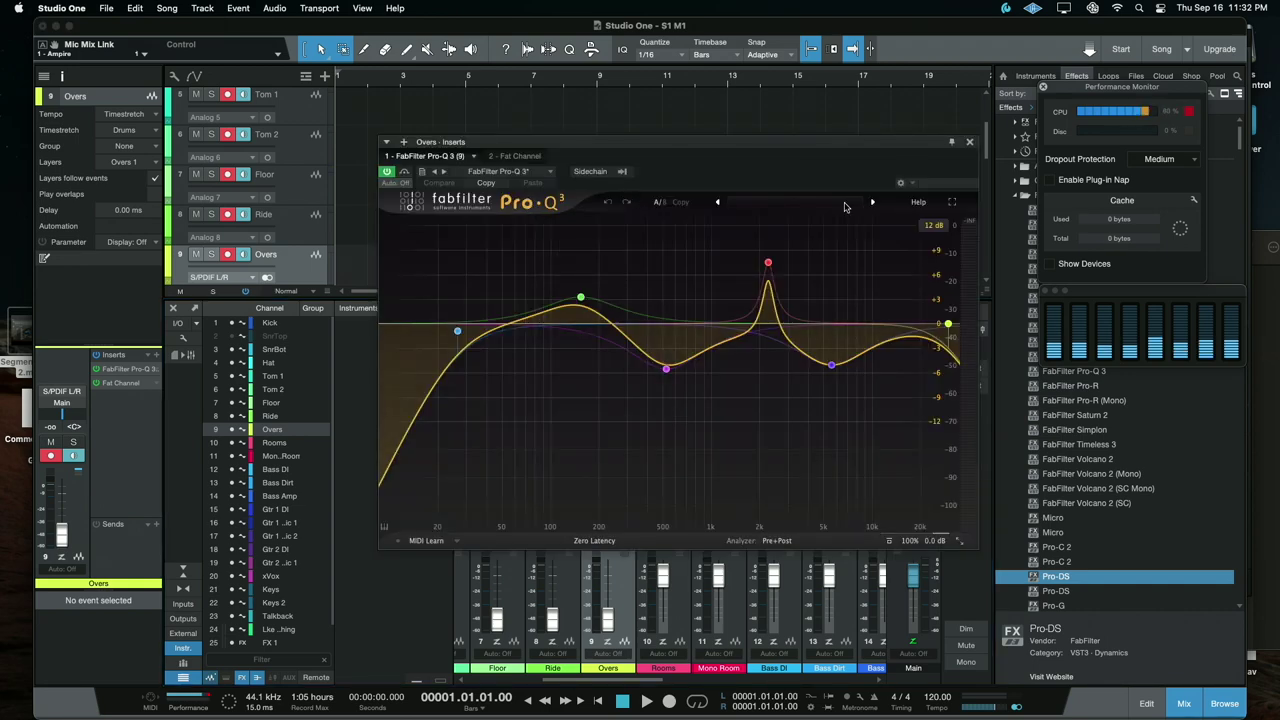
# Step: Check the Pro-Q 3 About box (version 3.17), then close the EQ window
pyautogui.click(918, 202)
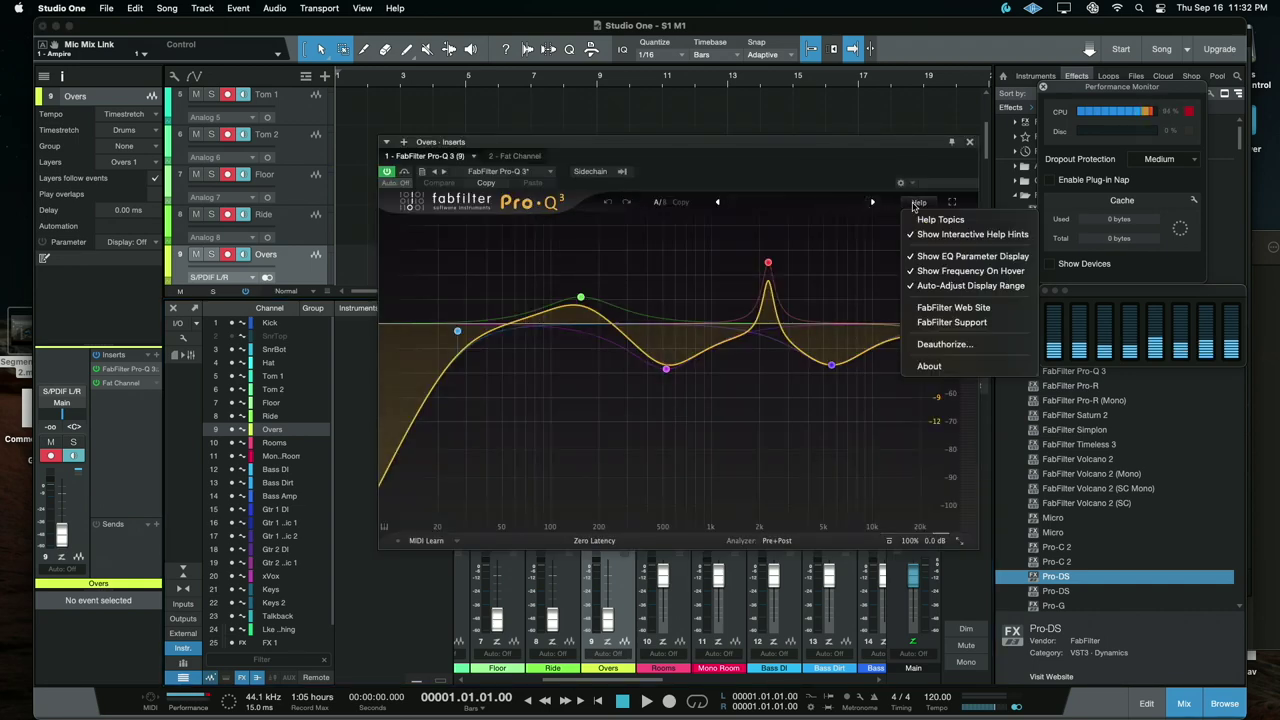
pyautogui.click(930, 367)
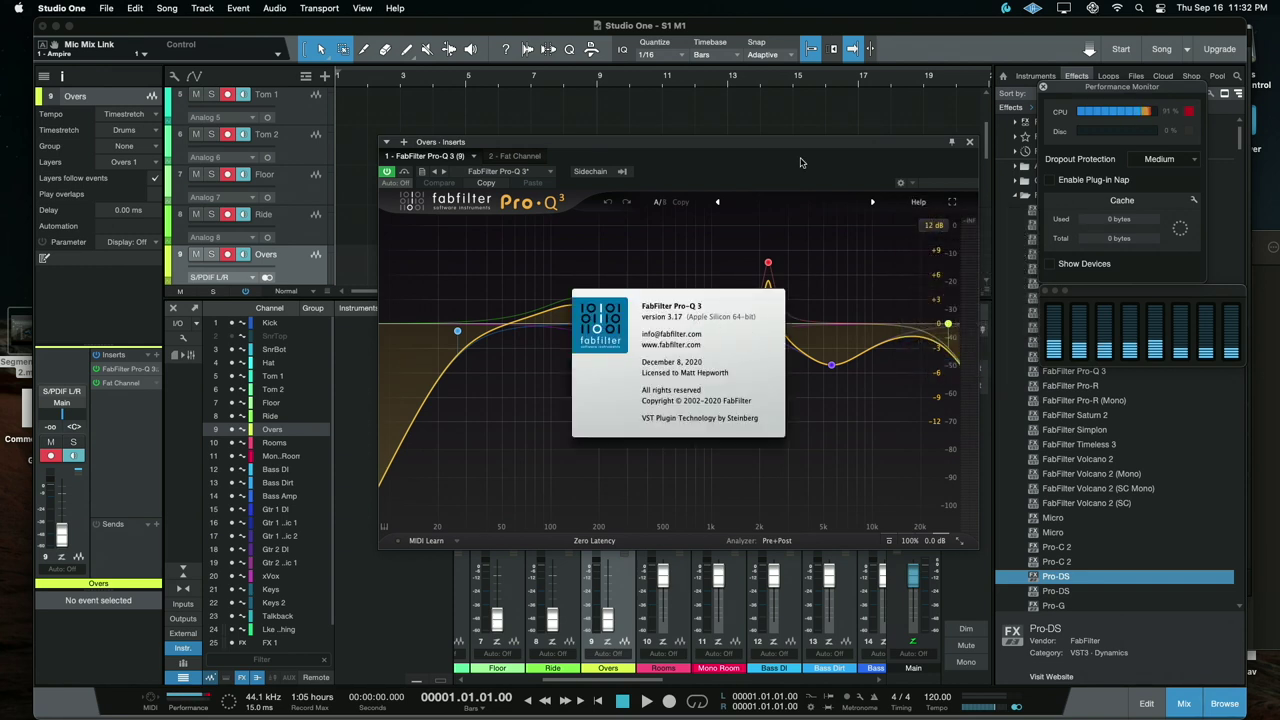
pyautogui.click(968, 143)
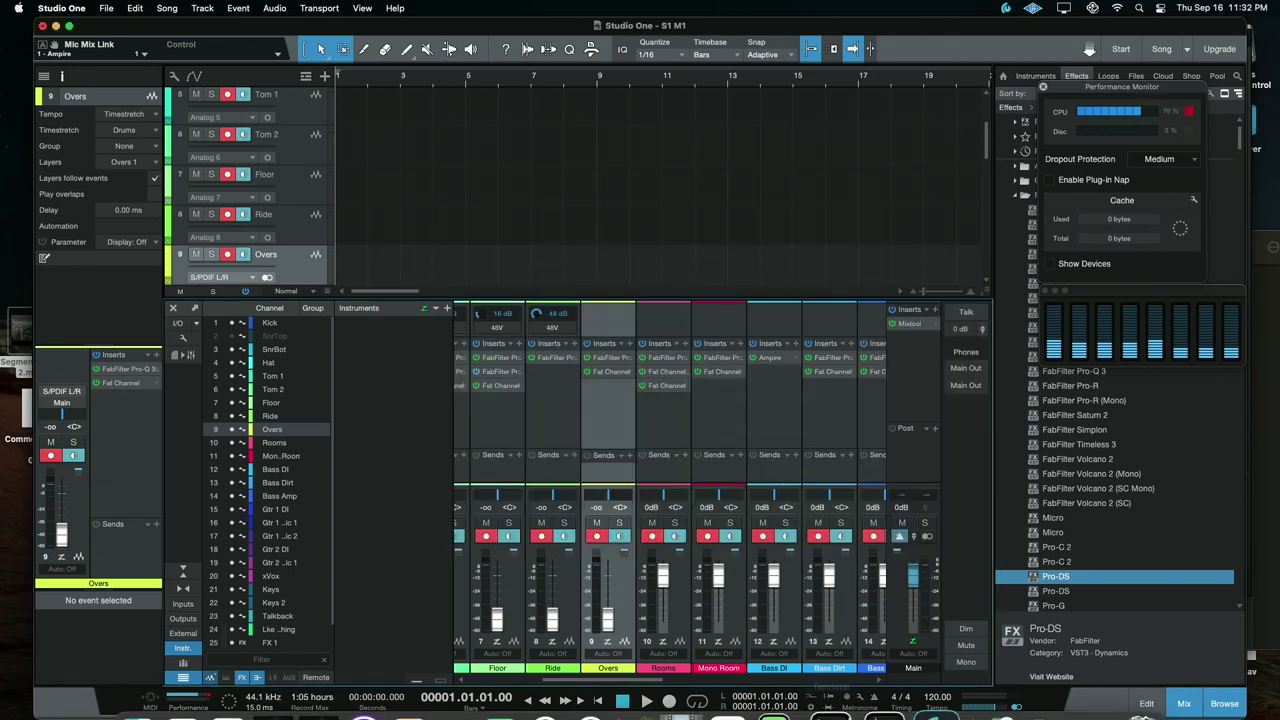
pyautogui.click(883, 658)
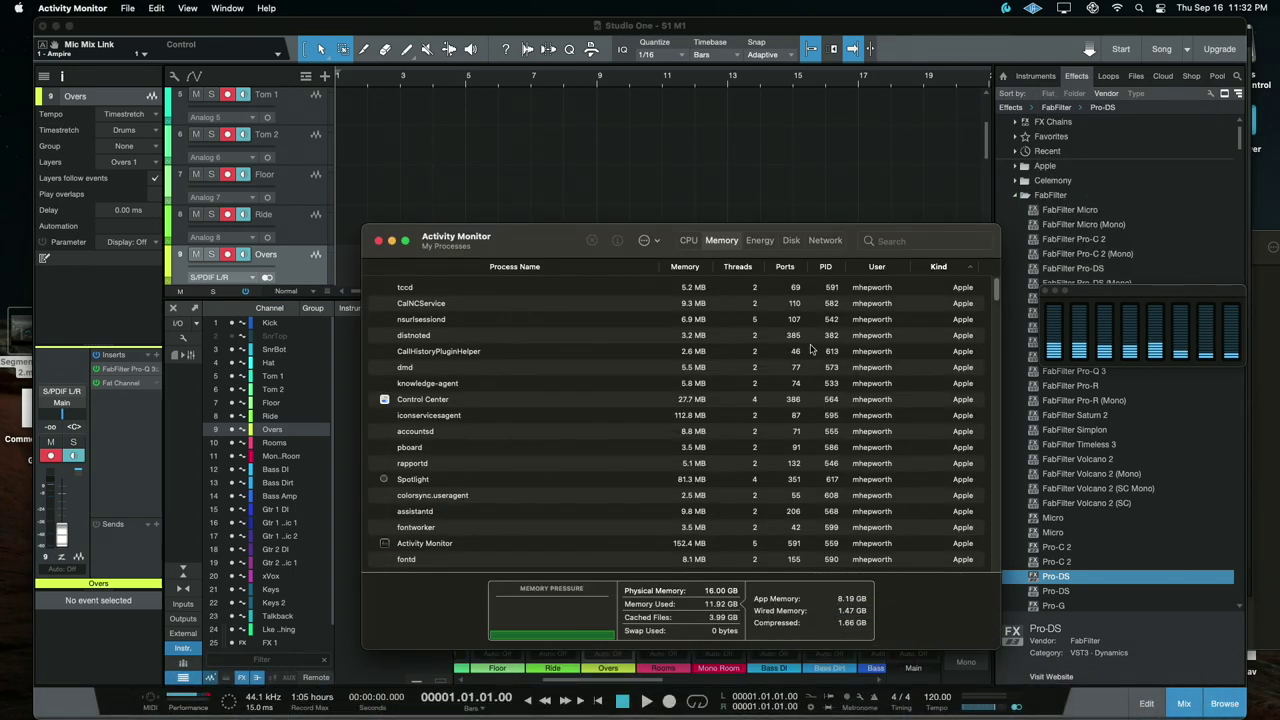
pyautogui.scroll(-1, 941, 296)
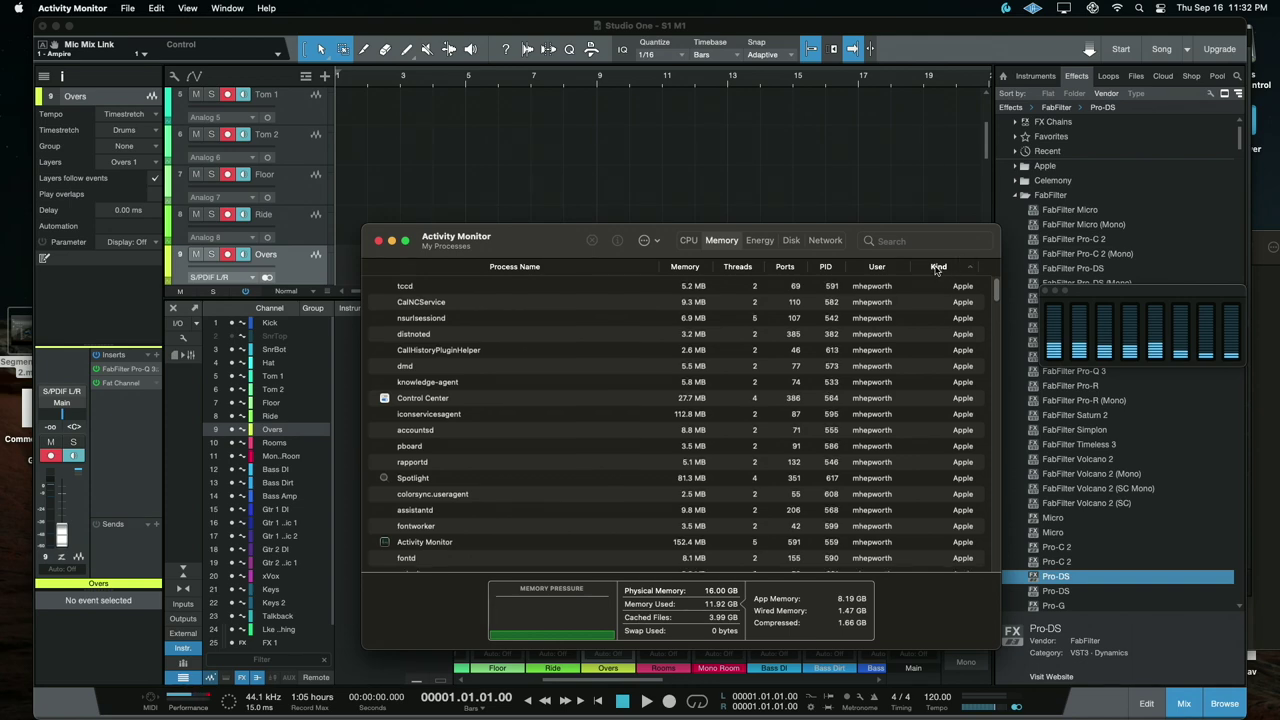
pyautogui.scroll(-10, 943, 305)
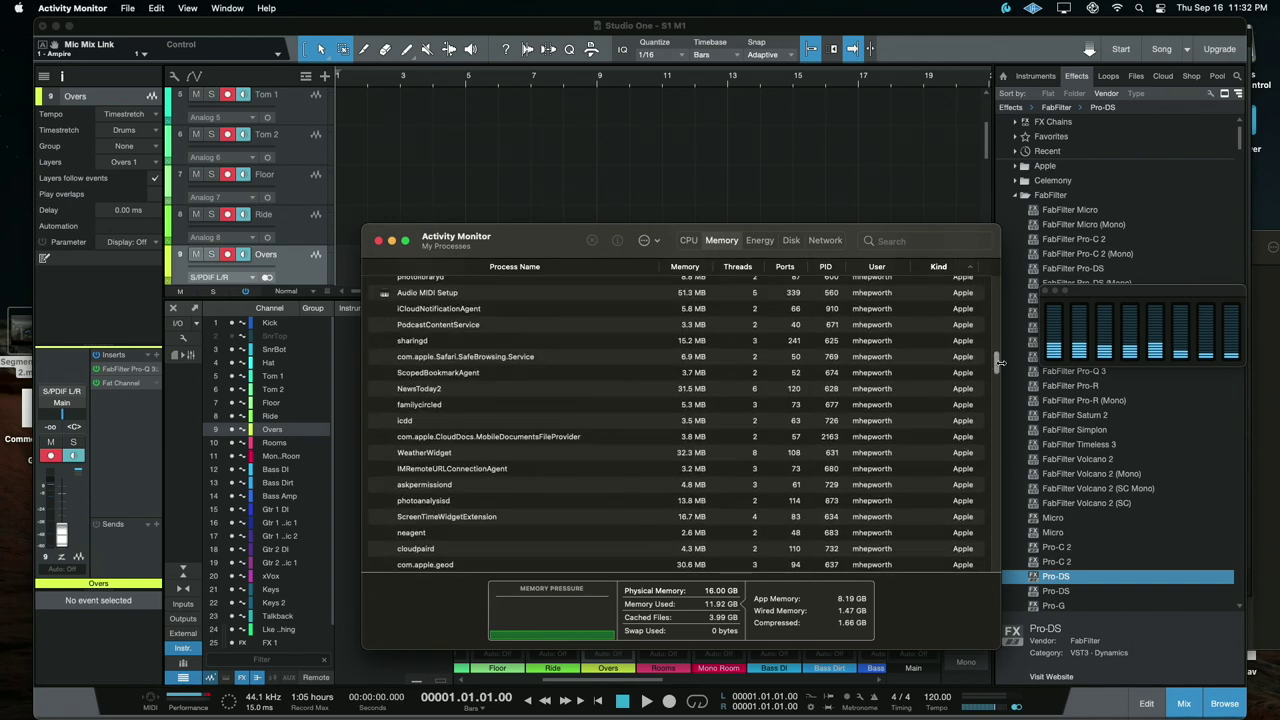
pyautogui.moveTo(995, 367); pyautogui.dragTo(992, 570)
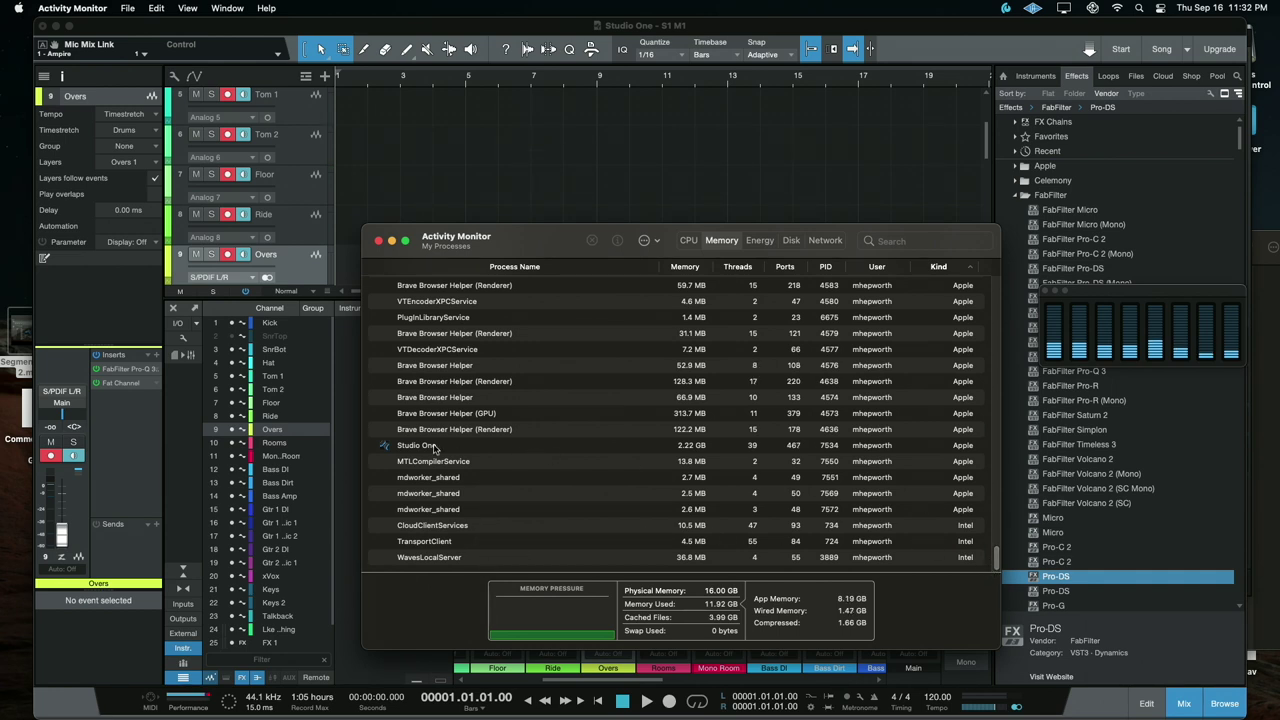
pyautogui.click(556, 447)
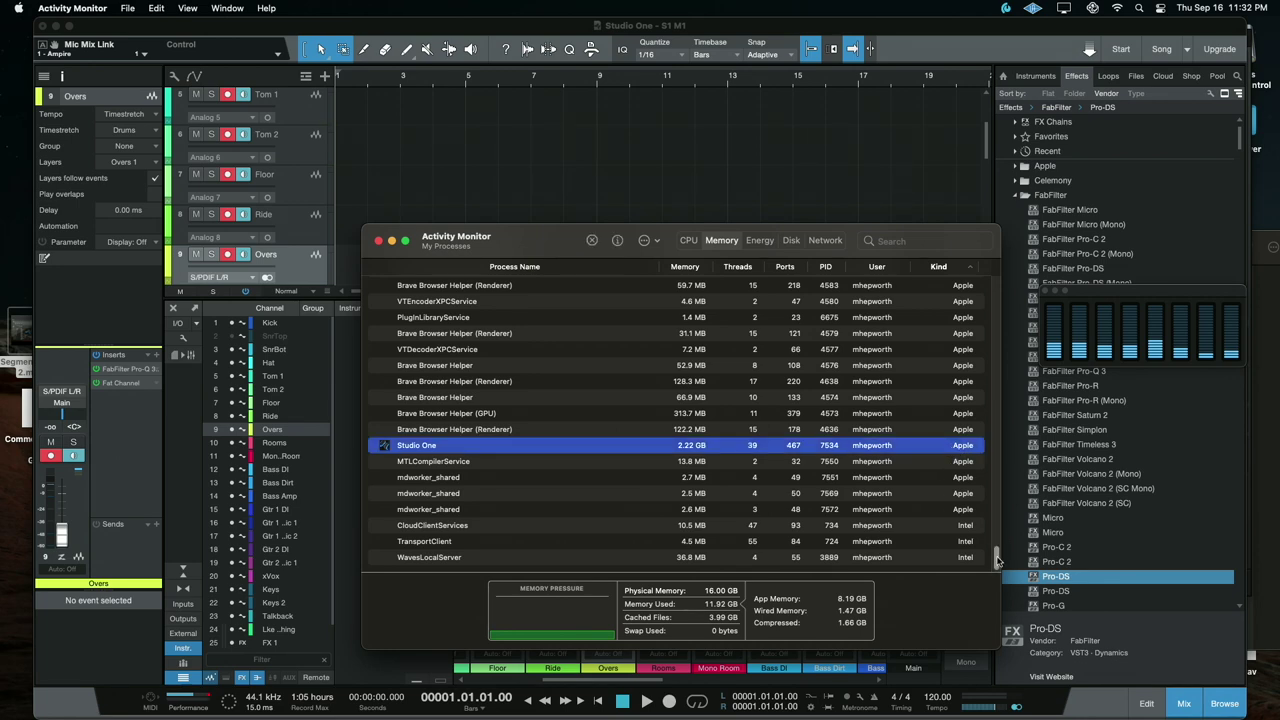
pyautogui.moveTo(997, 561); pyautogui.dragTo(1000, 270)
pyautogui.click(941, 49)
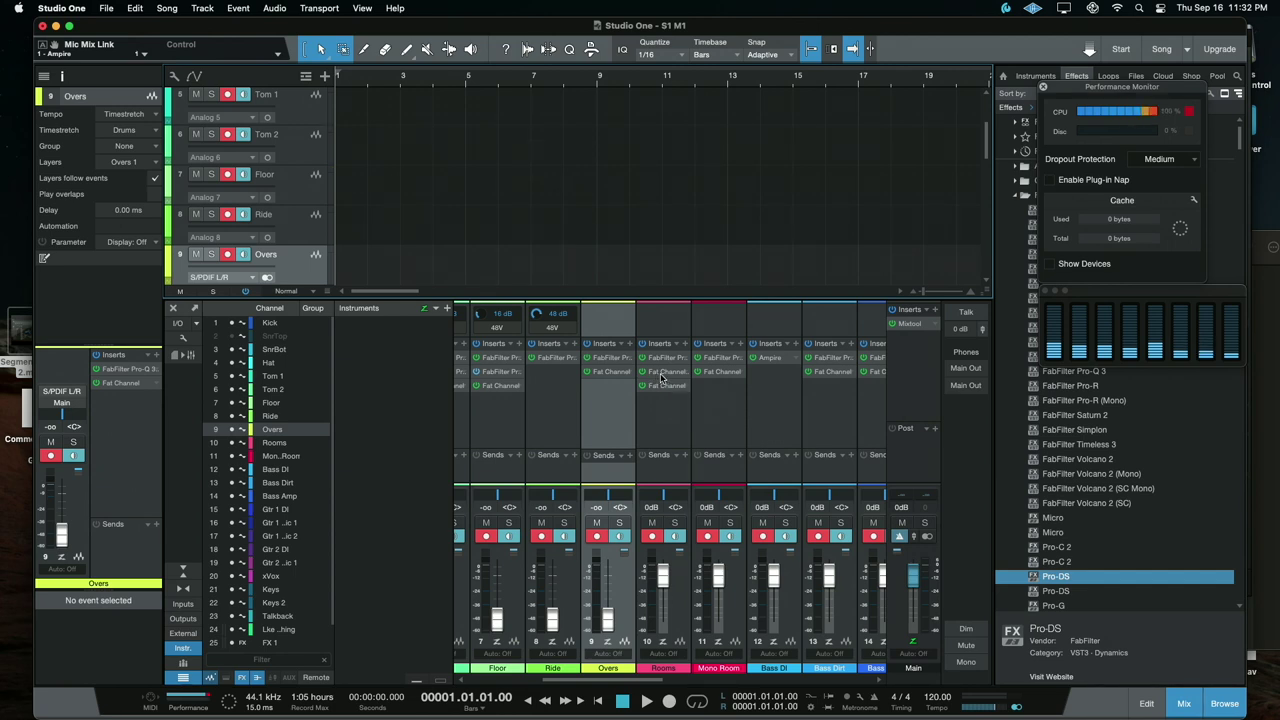
# Step: Bring up Activity Monitor's process window and review the CPU and Memory listings
pyautogui.click(1133, 293)
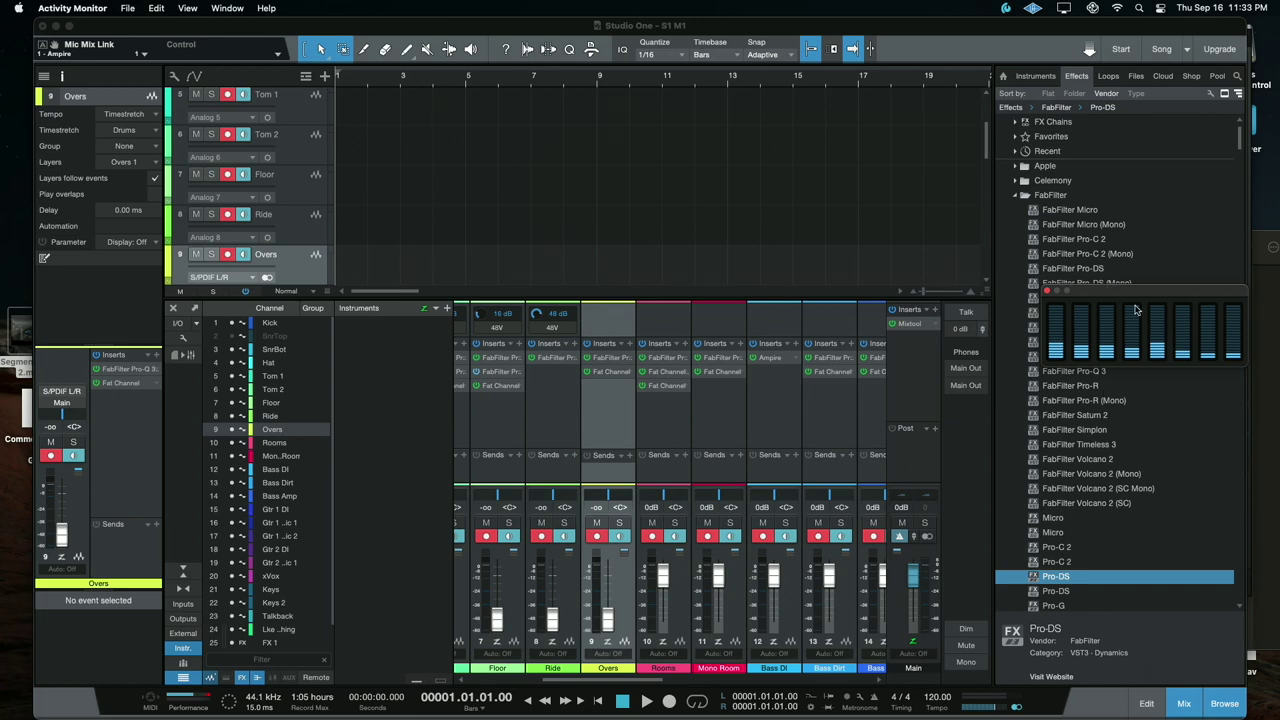
pyautogui.moveTo(985, 712)
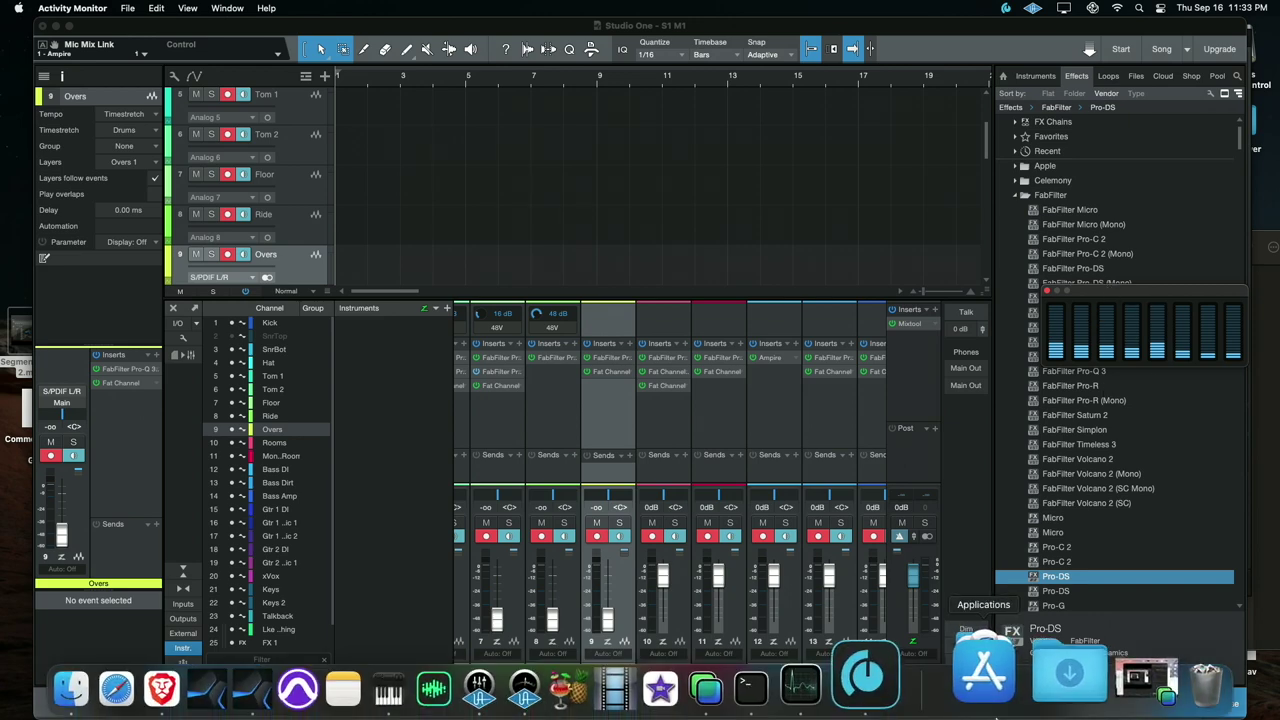
pyautogui.click(880, 675)
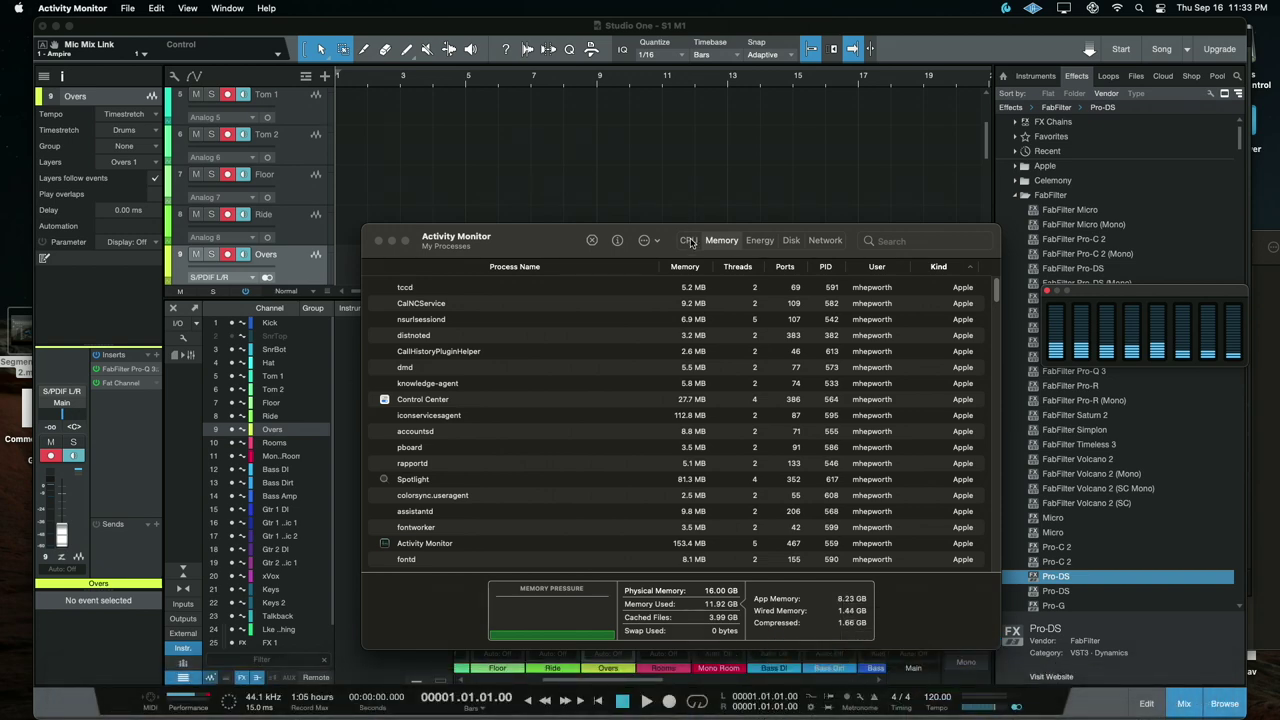
pyautogui.click(689, 241)
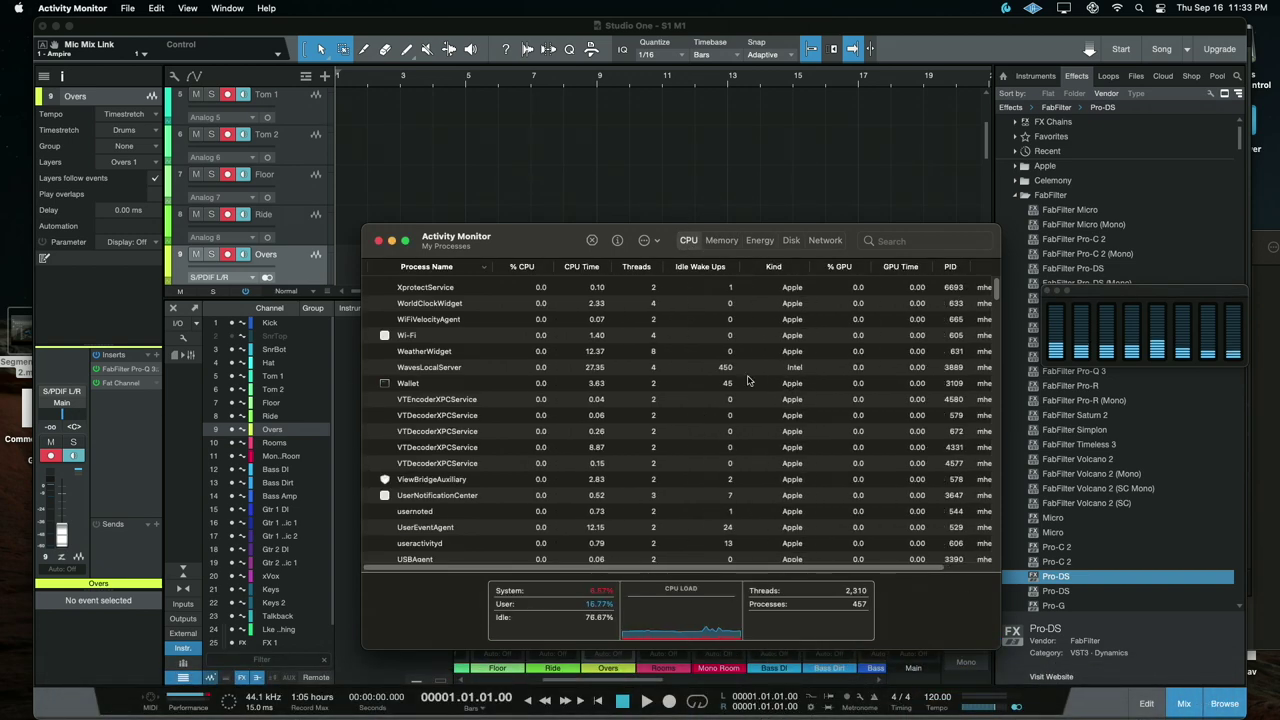
pyautogui.scroll(-8, 597, 393)
pyautogui.scroll(-10, 597, 393)
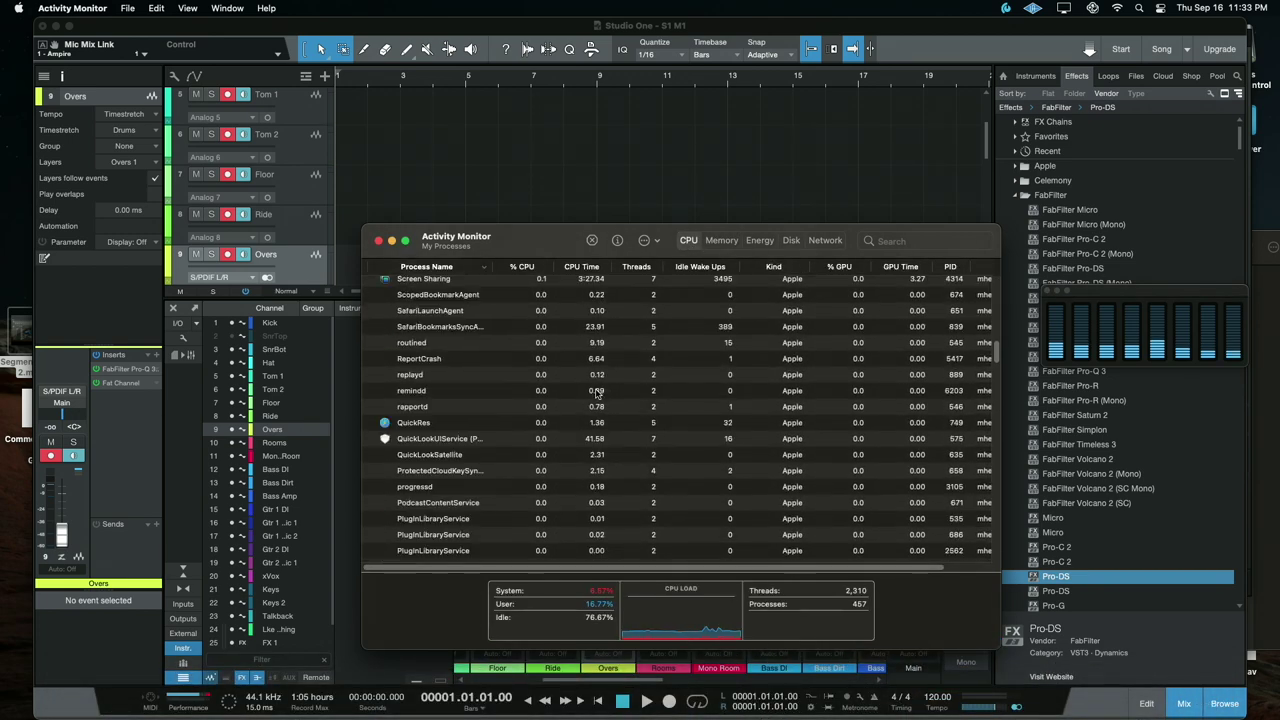
pyautogui.scroll(10, 597, 393)
pyautogui.scroll(6, 597, 393)
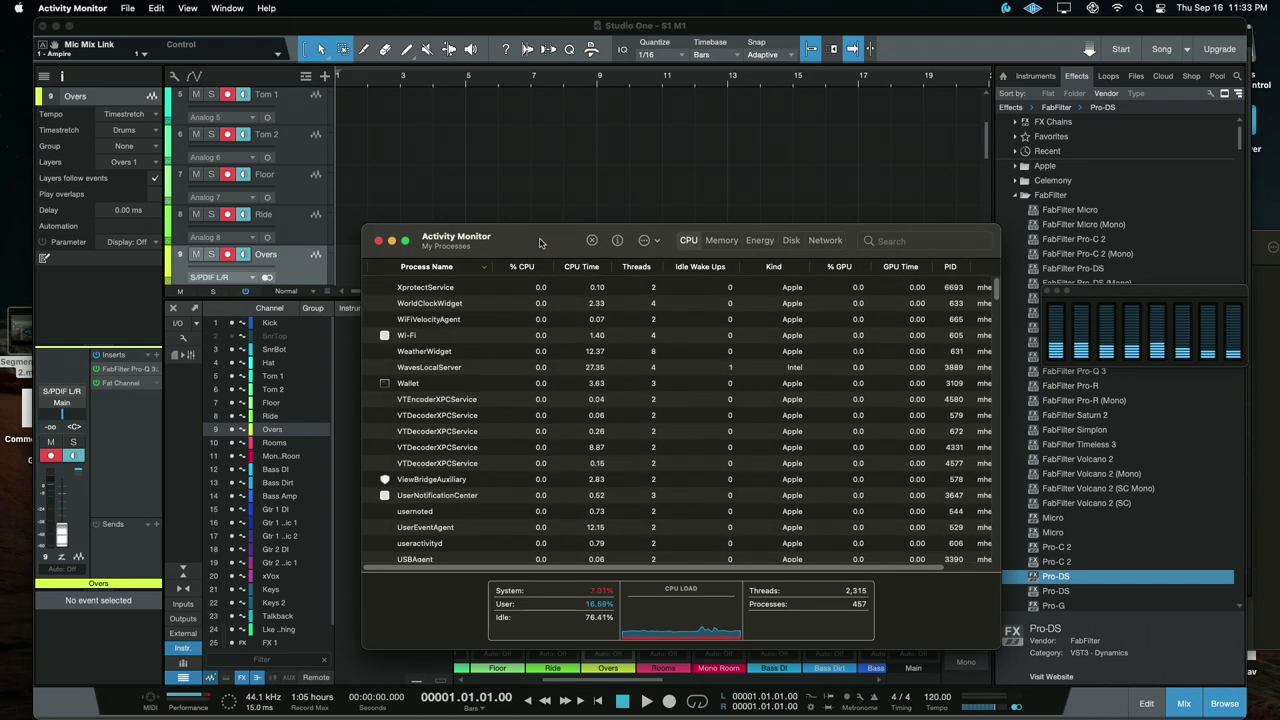
pyautogui.click(720, 241)
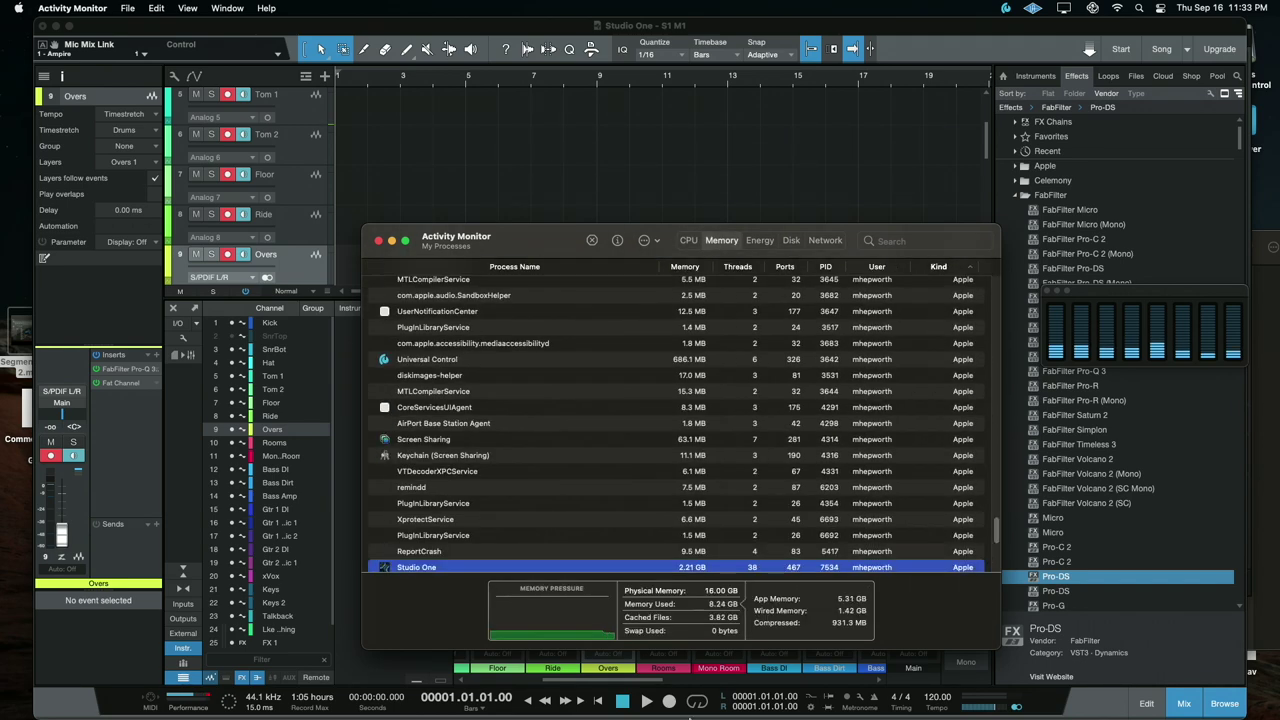
# Step: Quit Screen Sharing from the Dock and return to Studio One
pyautogui.moveTo(790, 716)
pyautogui.rightClick(800, 671)
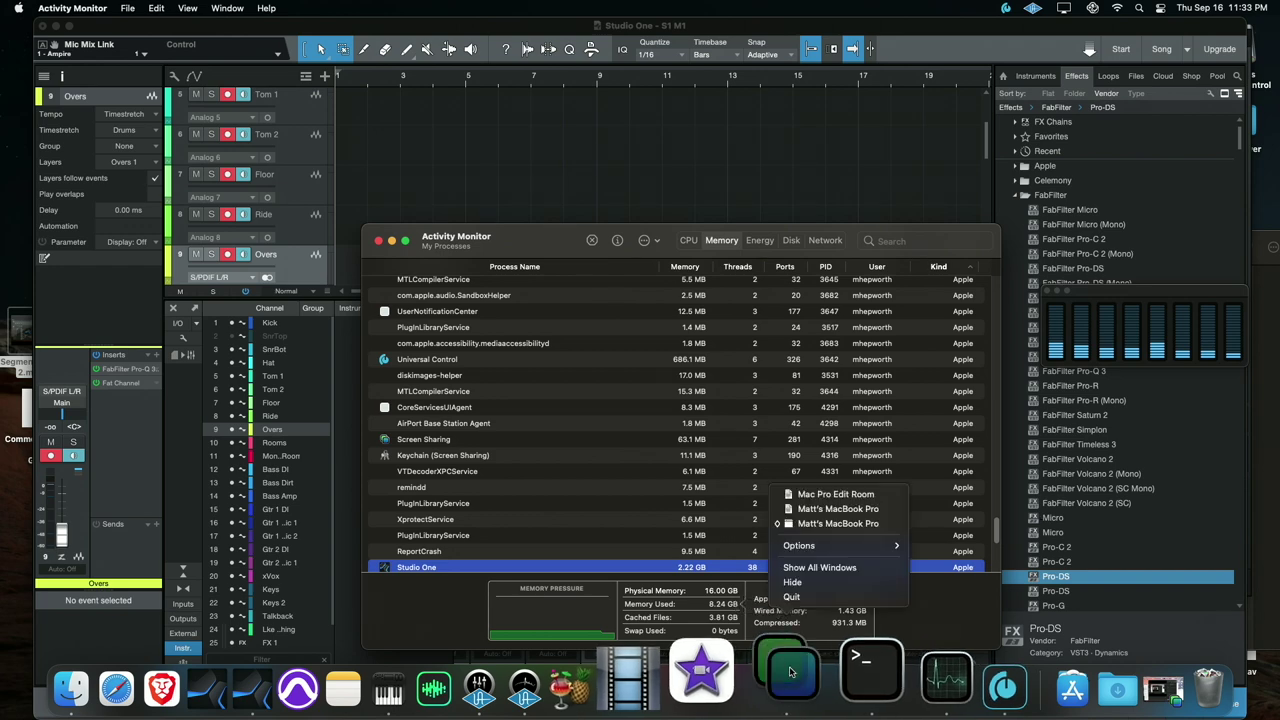
pyautogui.click(811, 598)
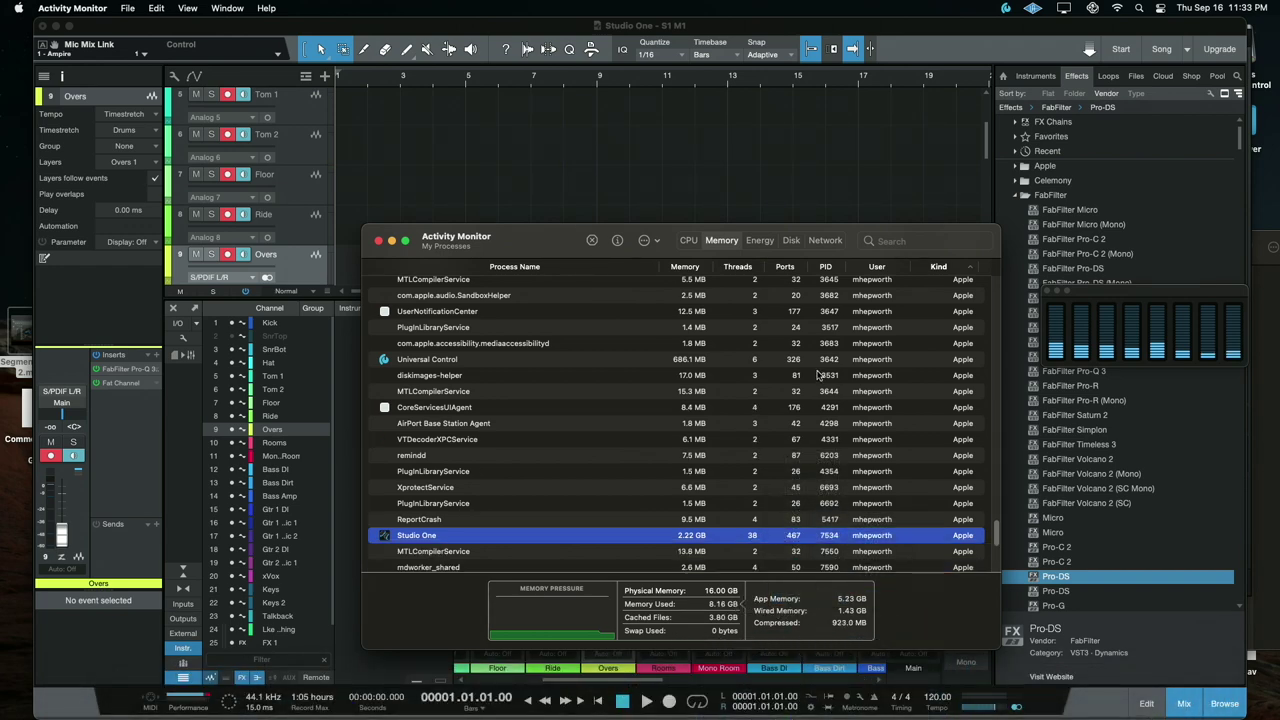
pyautogui.click(1089, 49)
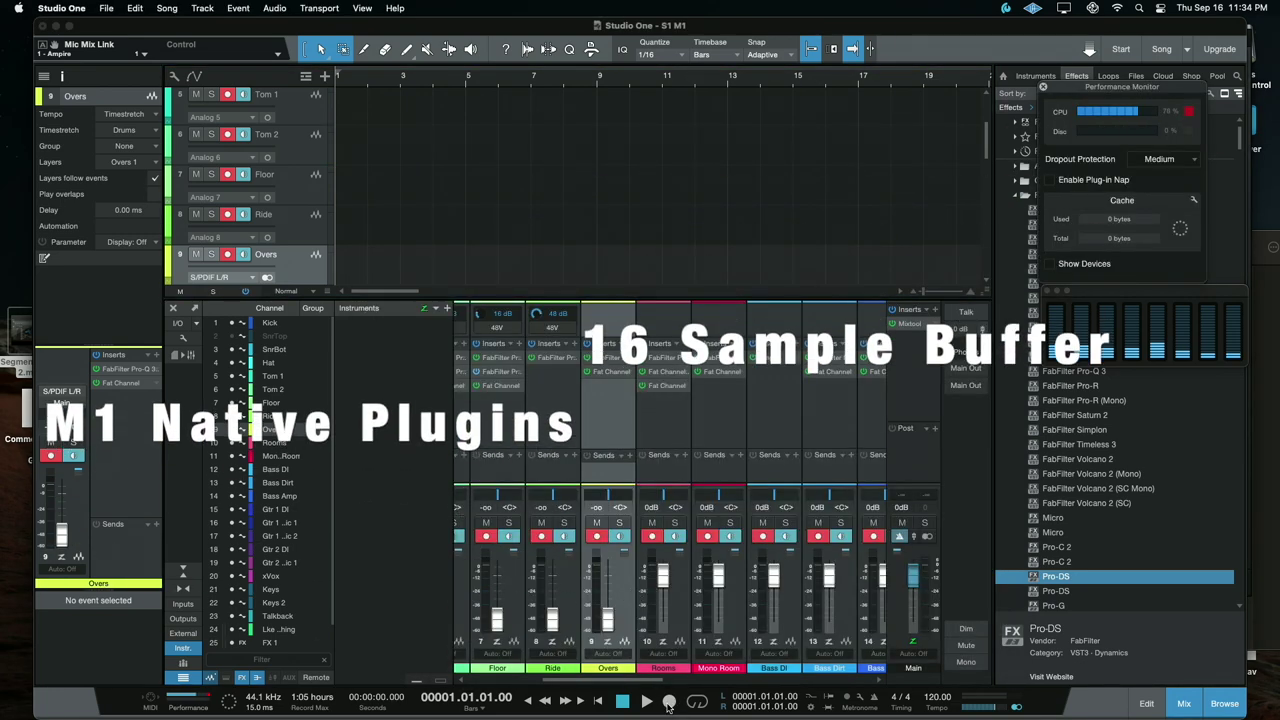
# Step: Record a ~15-bar take on all armed tracks with the mixer hidden, then start another take
pyautogui.click(669, 703)
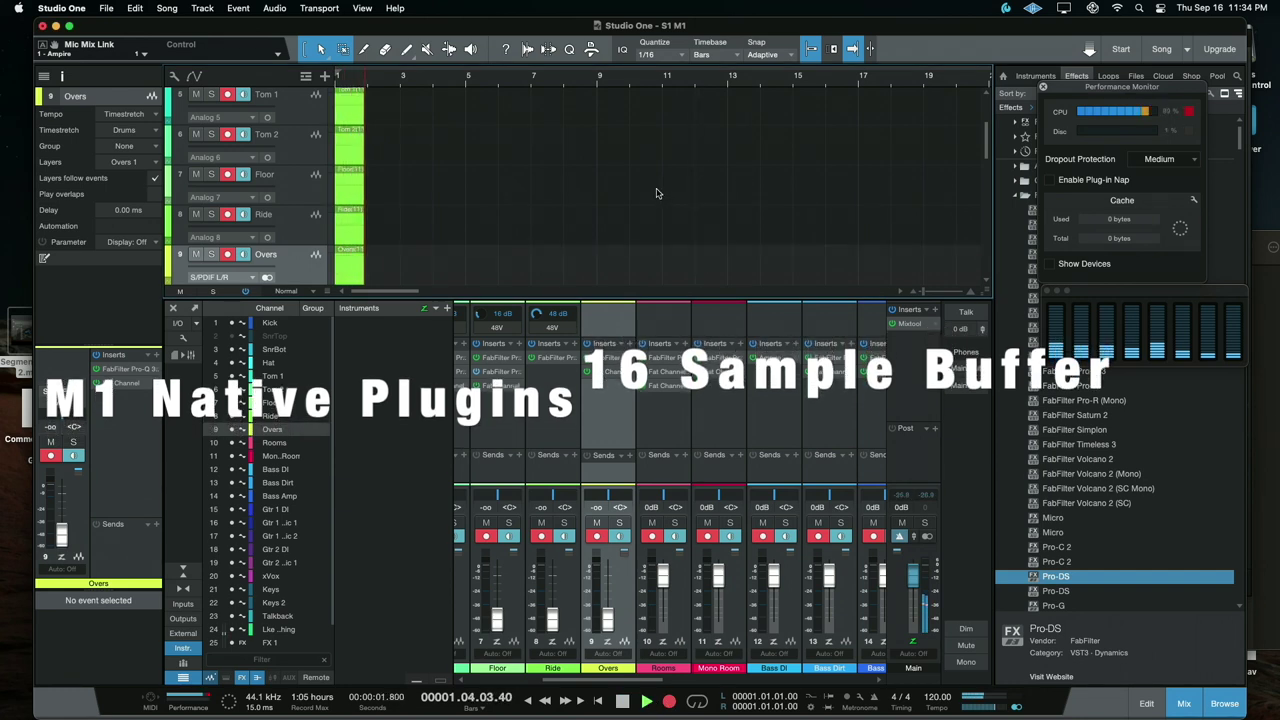
pyautogui.hscroll(3, 563, 409)
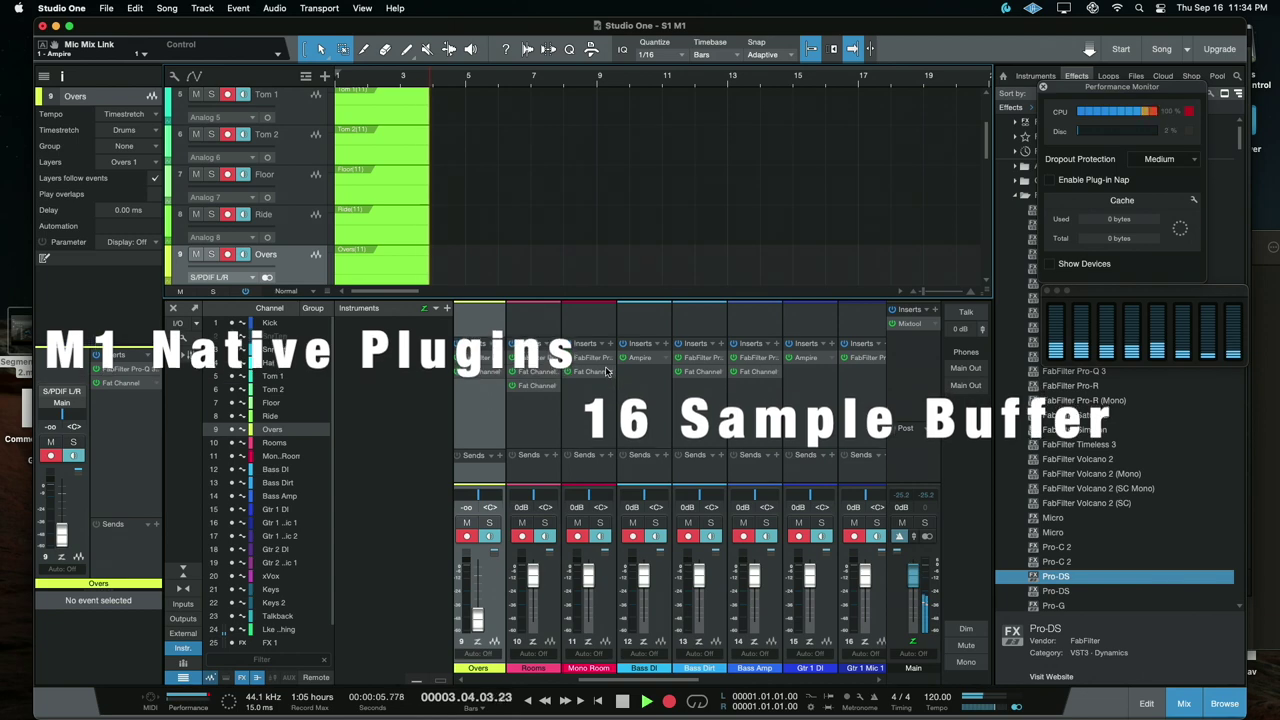
pyautogui.hscroll(4, 695, 420)
pyautogui.hscroll(4, 746, 376)
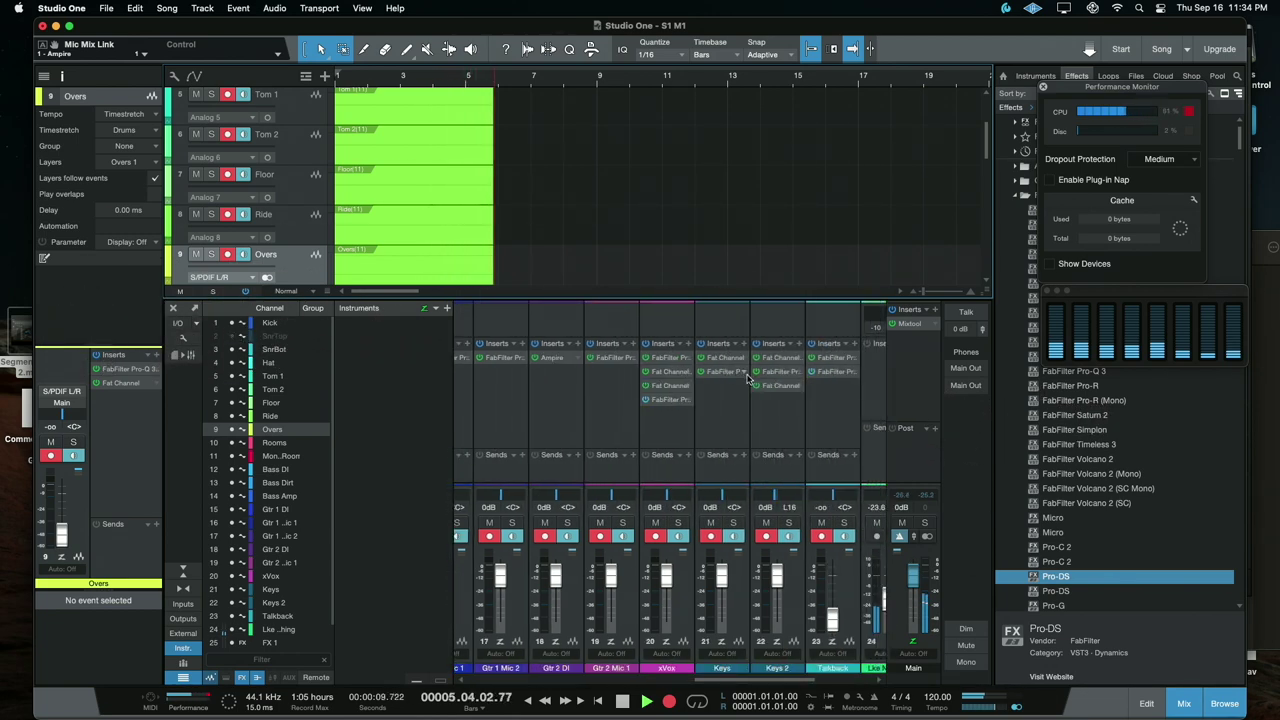
pyautogui.hscroll(-8, 700, 376)
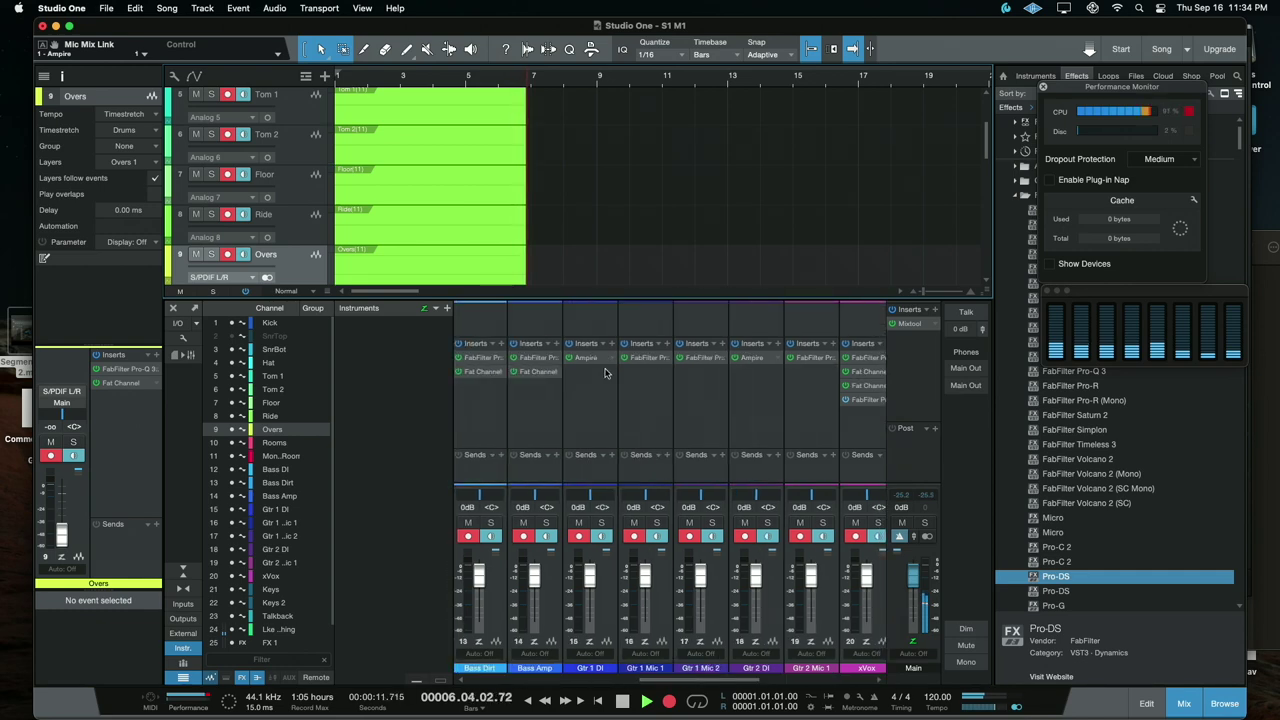
pyautogui.press('F3')
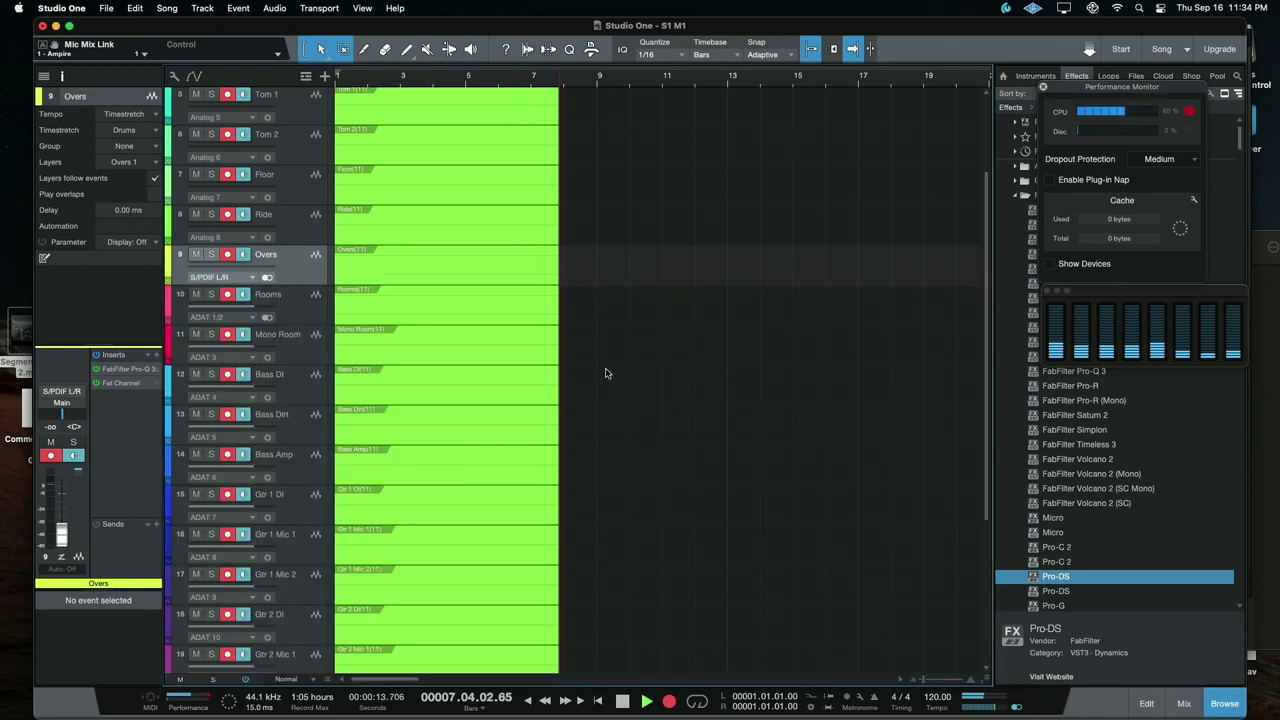
pyautogui.scroll(-2, 591, 315)
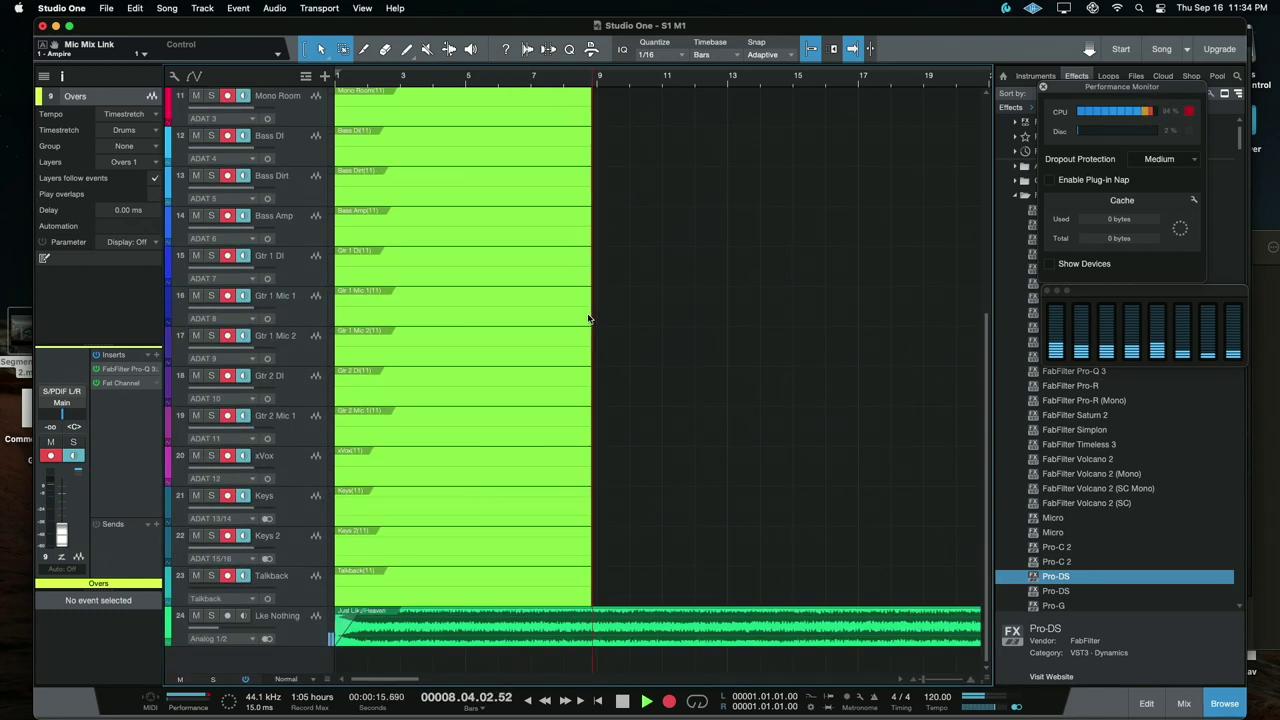
pyautogui.scroll(5, 588, 317)
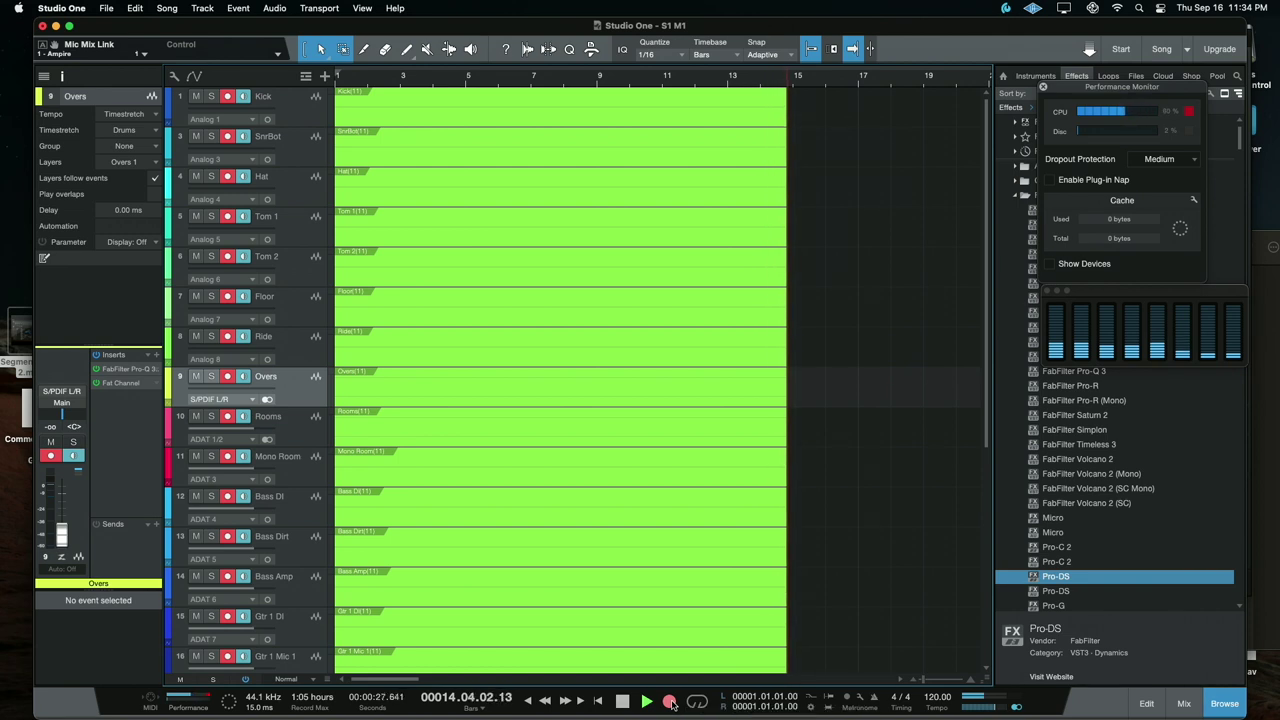
pyautogui.click(670, 702)
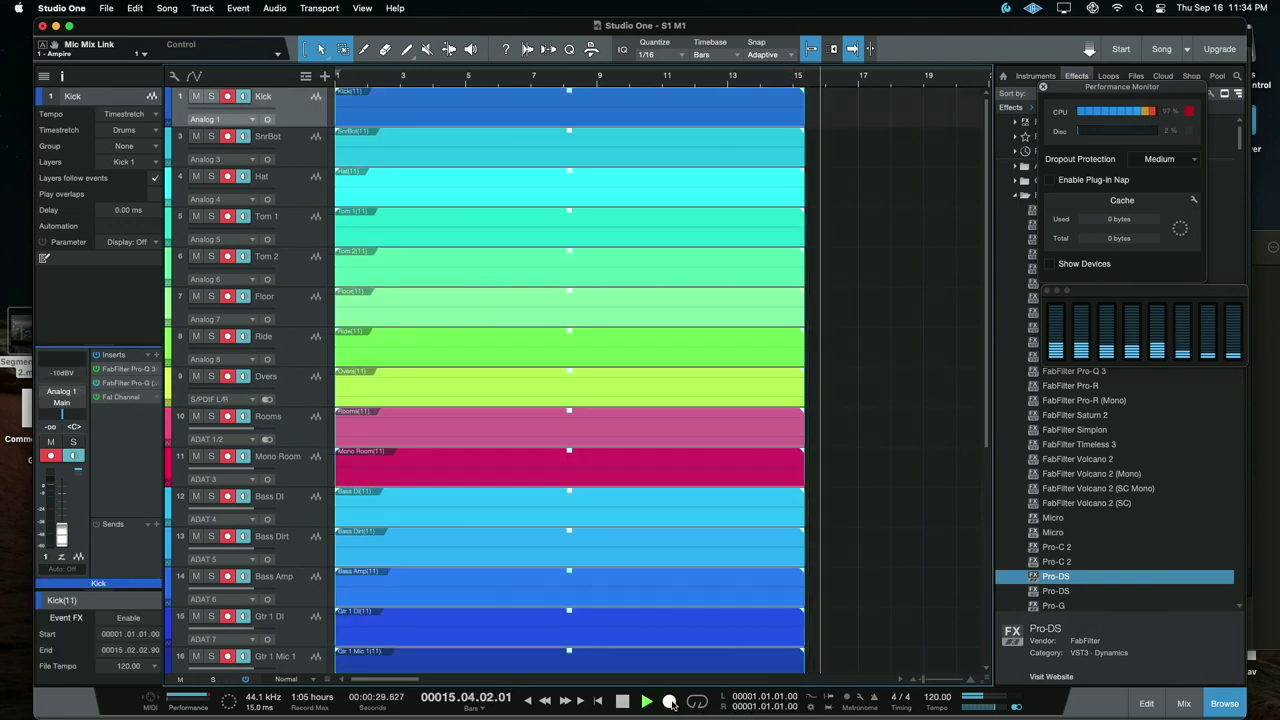
pyautogui.click(670, 702)
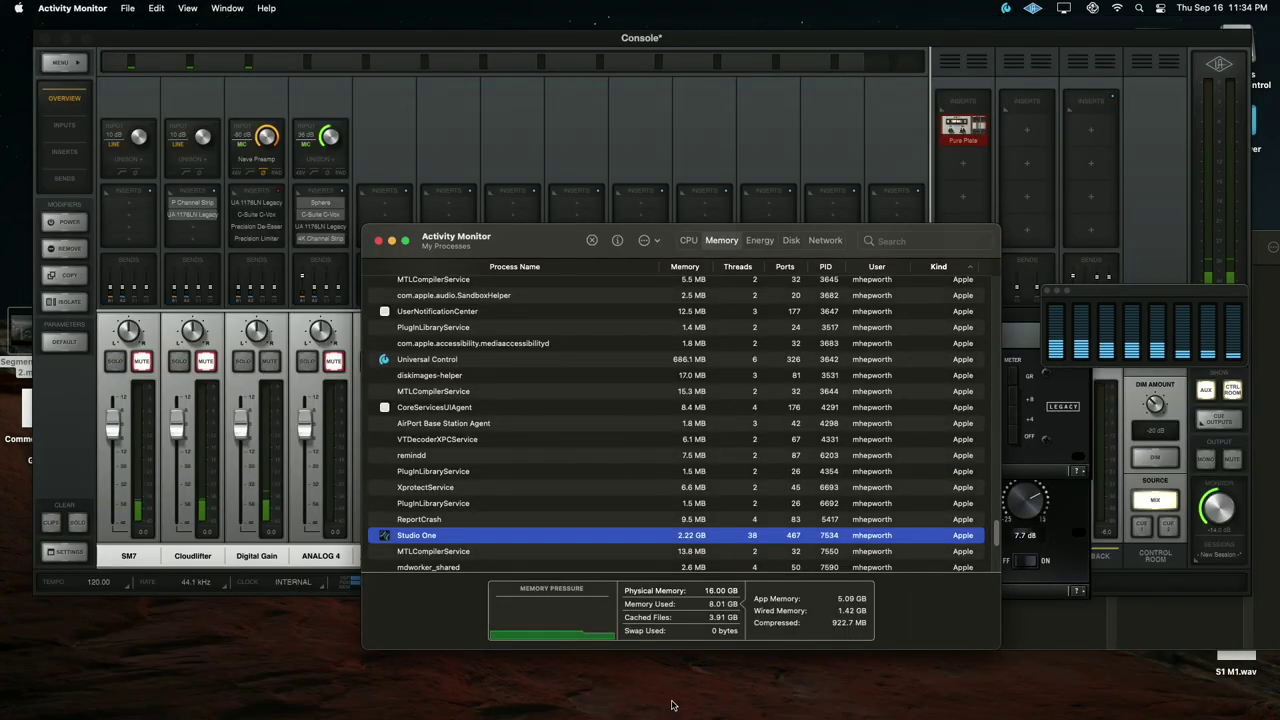
# Step: View the detailed crash report, then relaunch Studio One from the Dock
pyautogui.moveTo(663, 717)
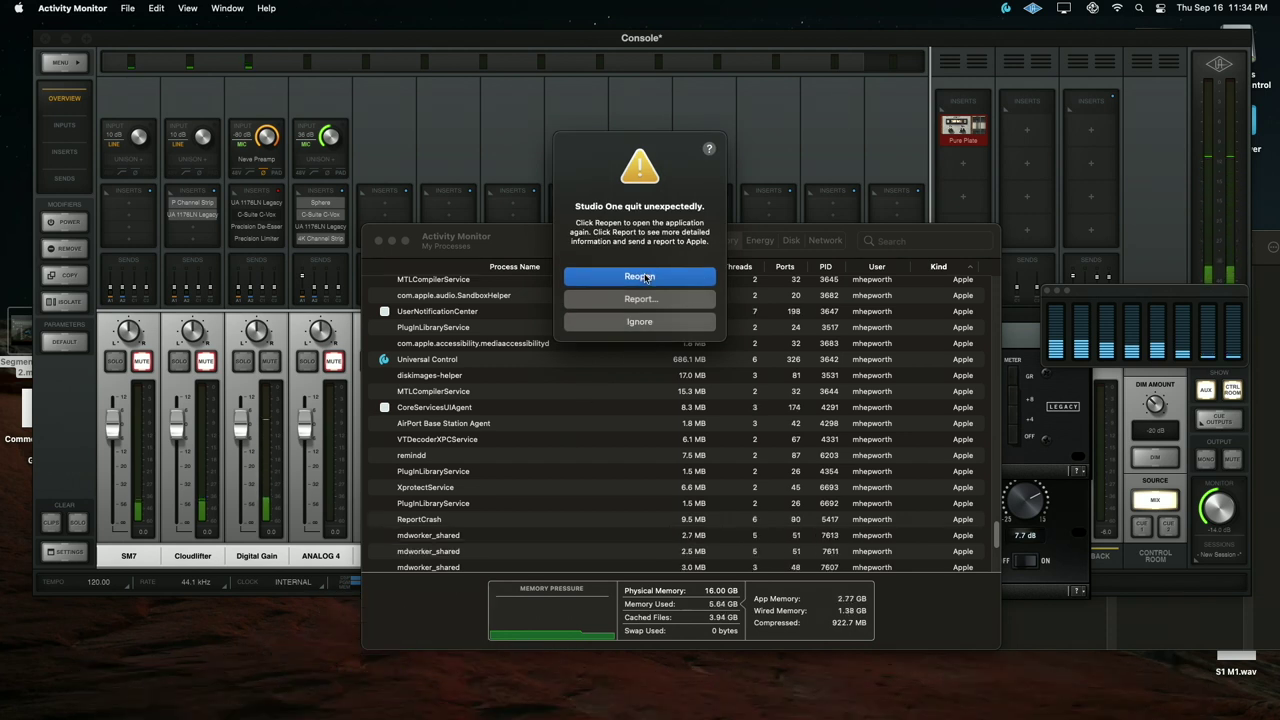
pyautogui.click(643, 304)
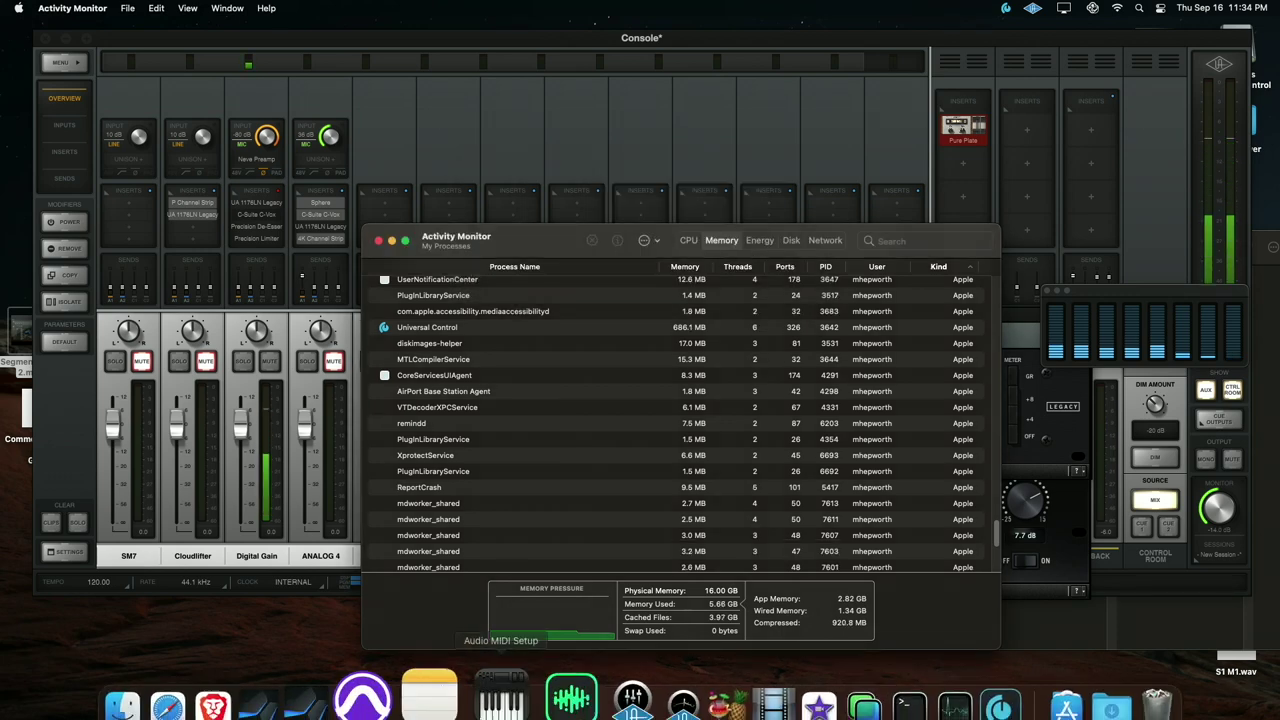
pyautogui.click(352, 695)
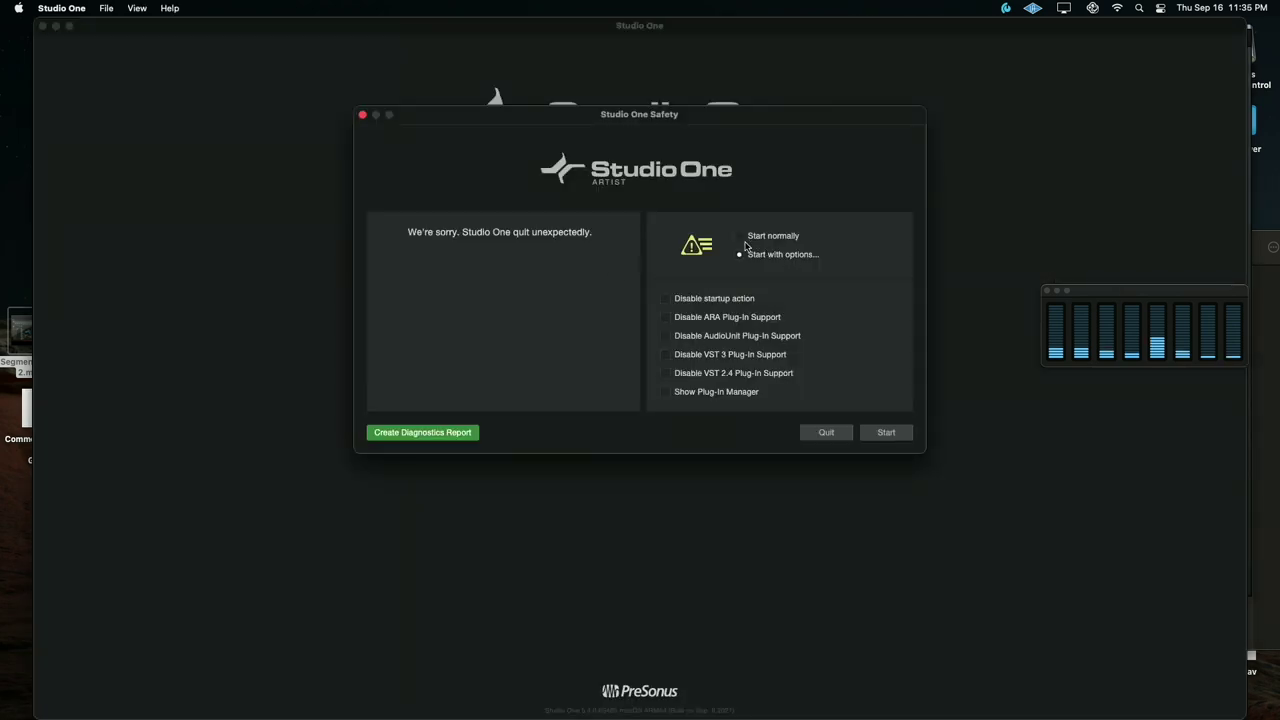
# Step: Start Studio One normally and reopen the S1 M1 song from its newer backup
pyautogui.click(741, 237)
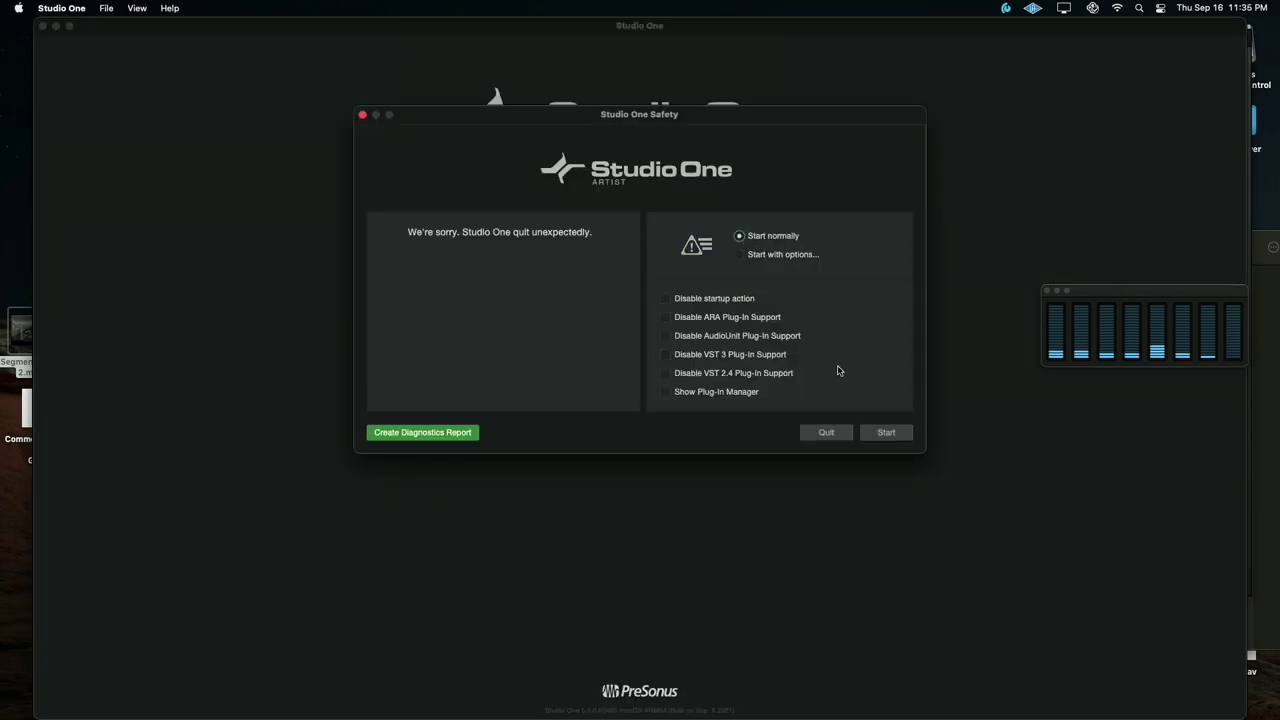
pyautogui.click(886, 433)
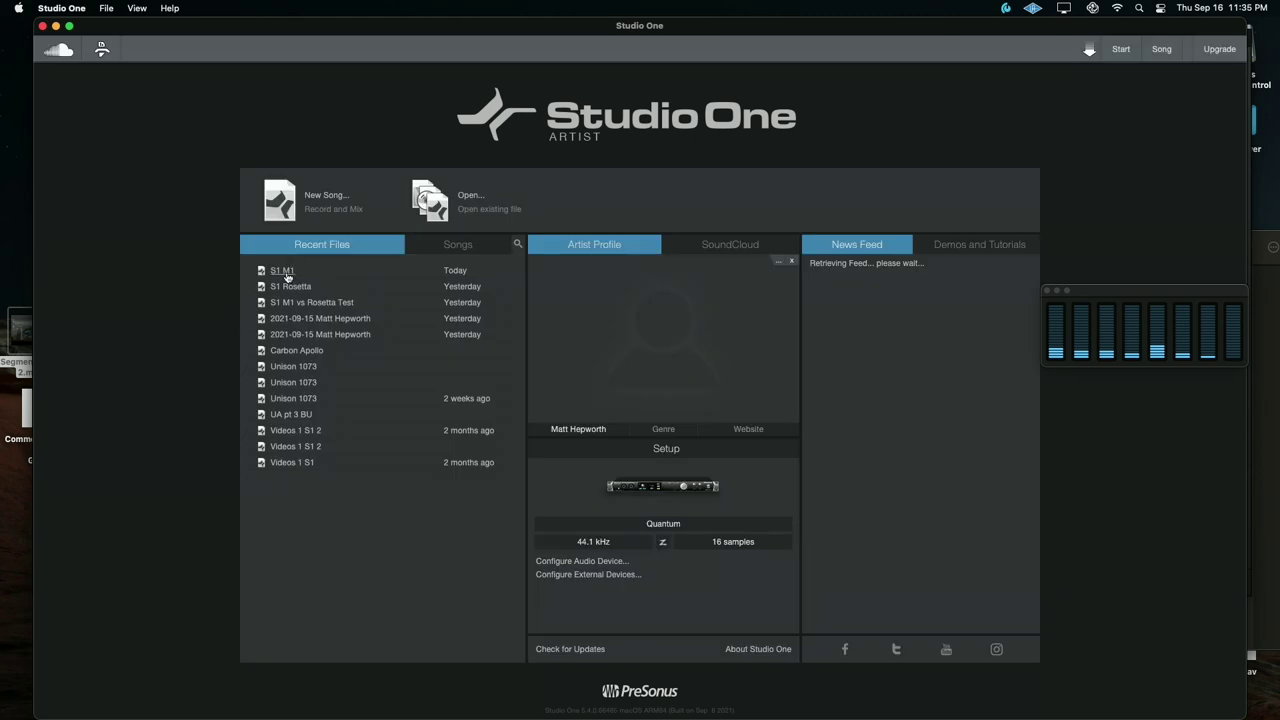
pyautogui.click(285, 272)
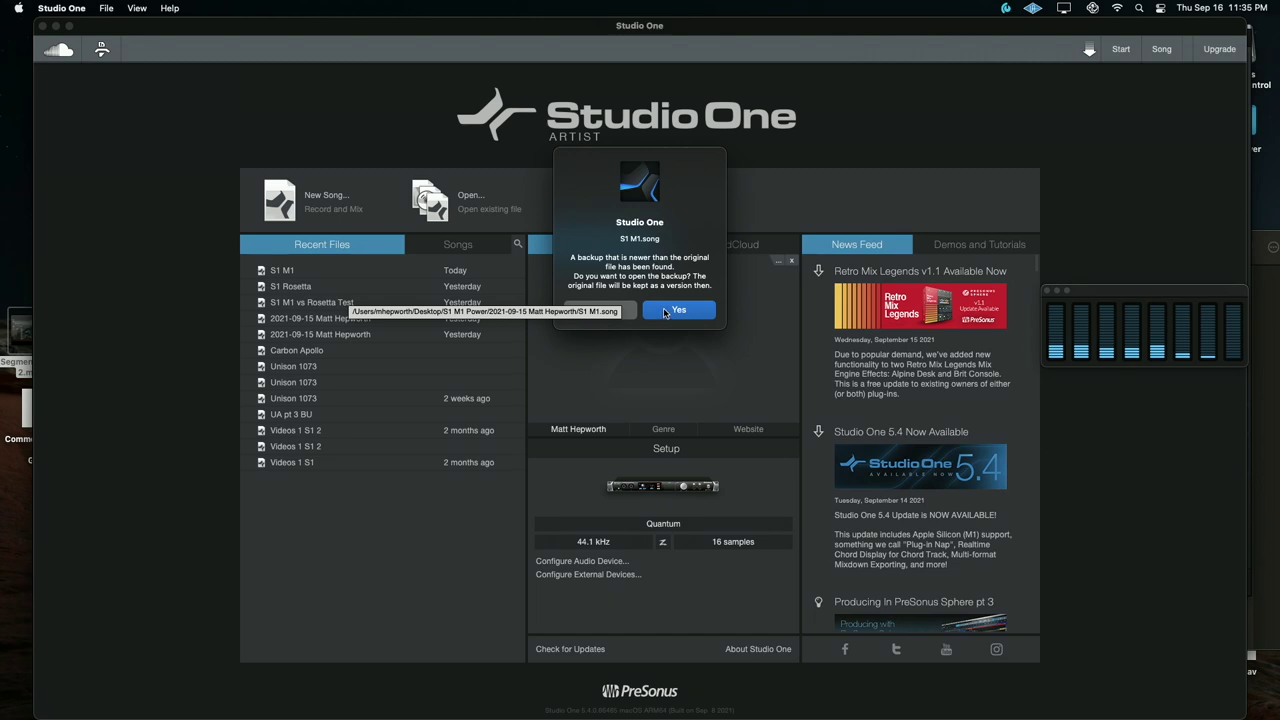
pyautogui.click(665, 311)
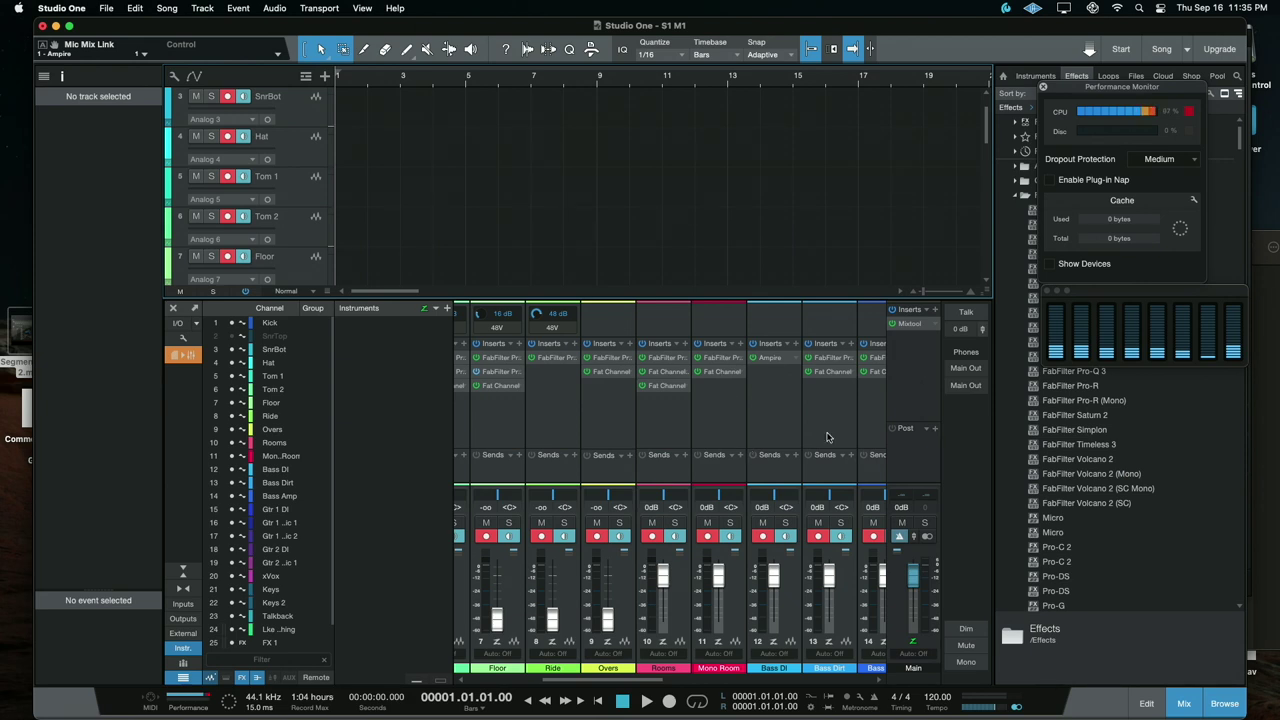
# Step: Start recording on all armed tracks with the mixer hidden to show every track
pyautogui.click(655, 699)
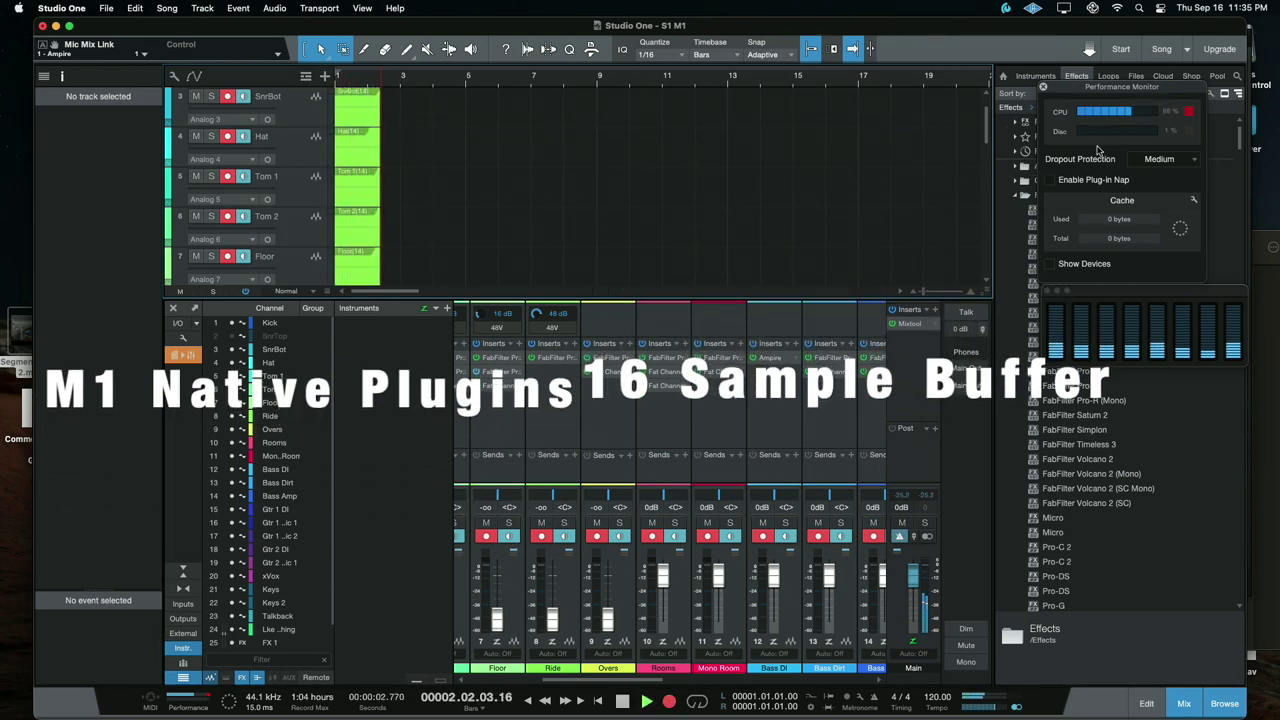
pyautogui.hscroll(-5, 670, 490)
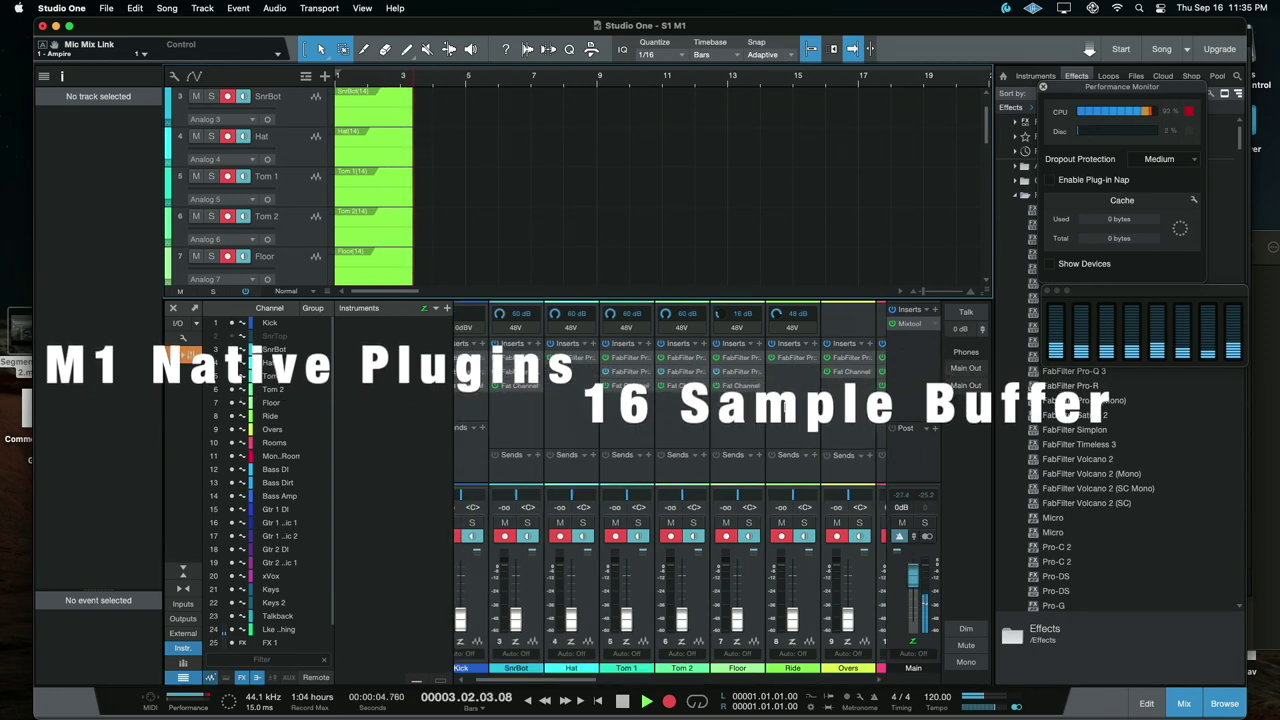
pyautogui.press('F3')
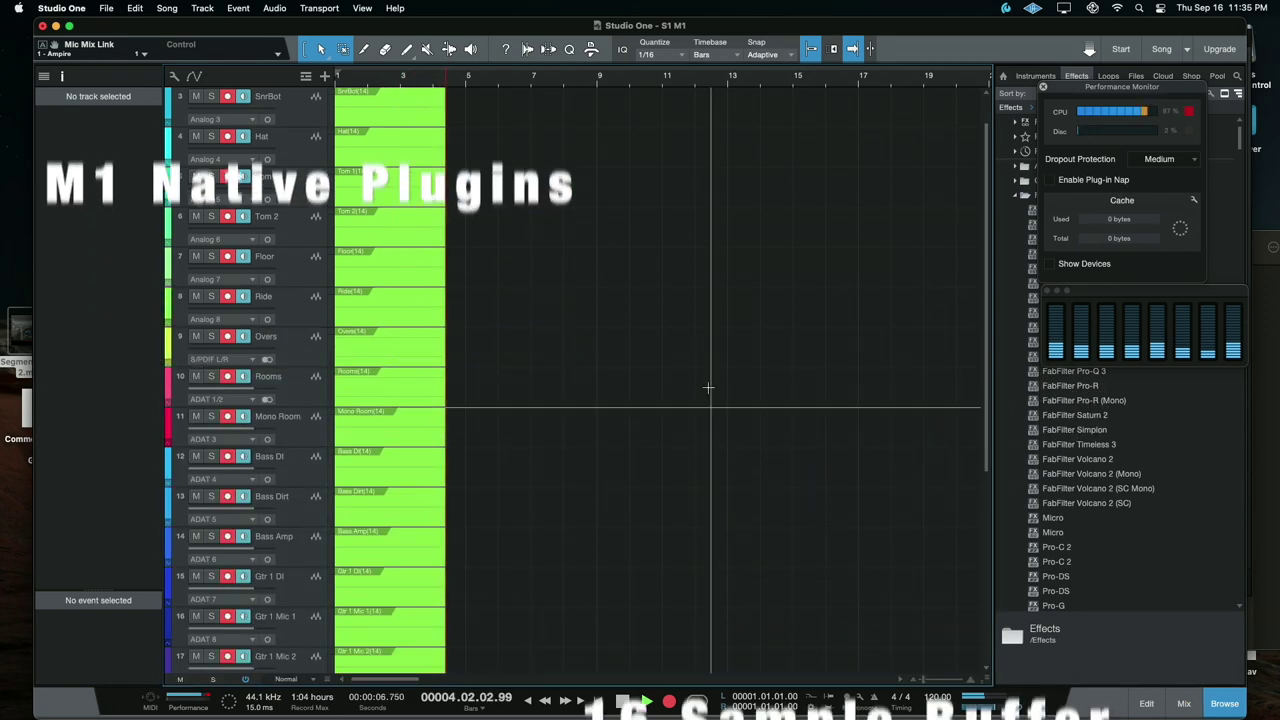
pyautogui.scroll(-5, 690, 400)
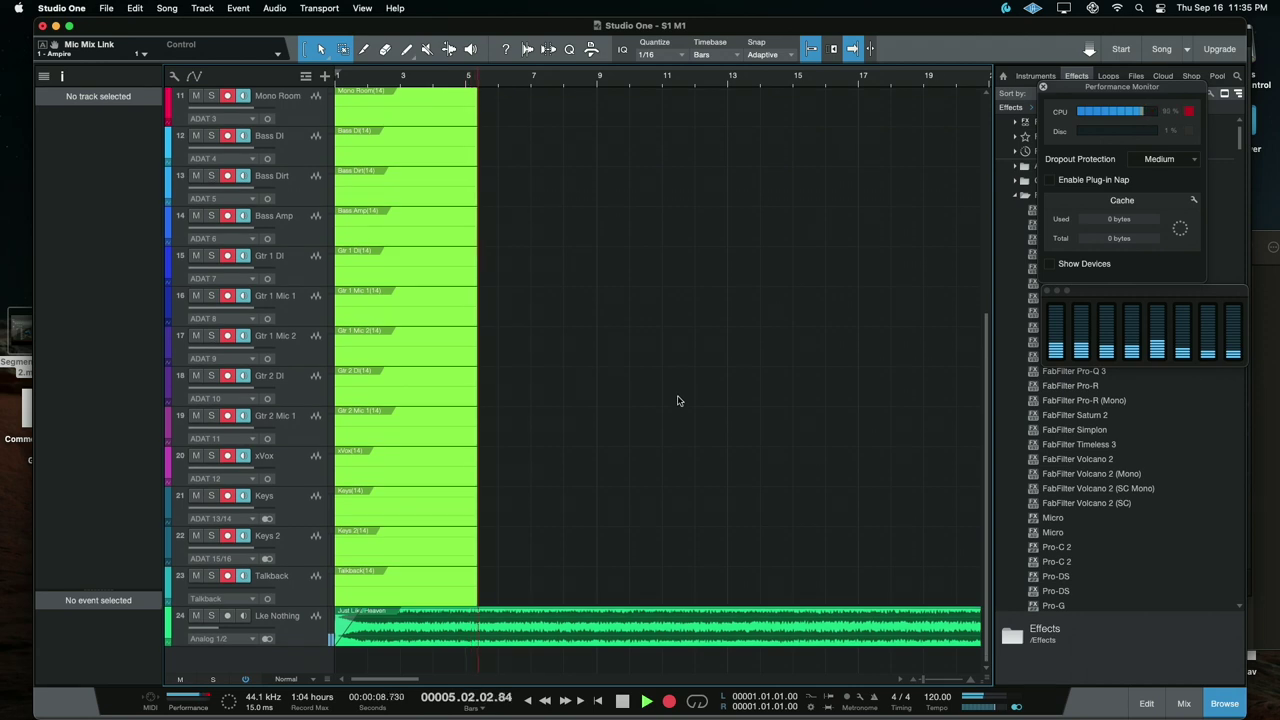
pyautogui.scroll(5, 677, 400)
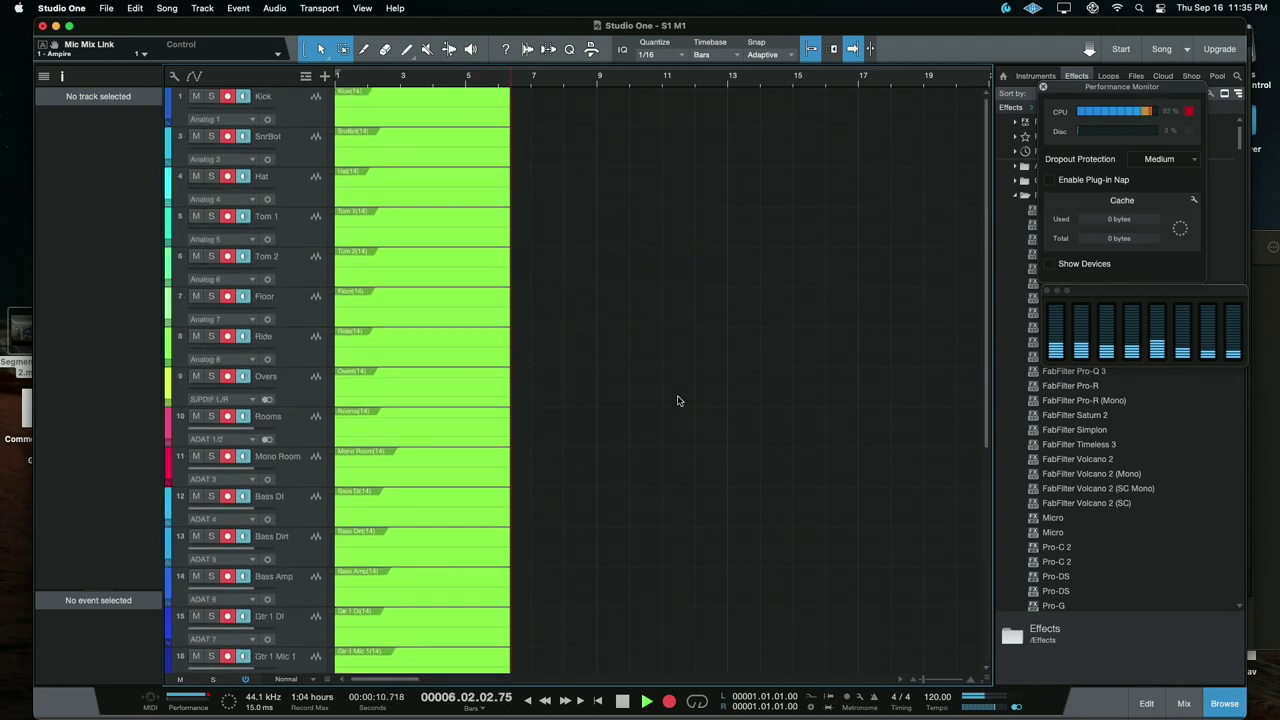
pyautogui.scroll(-5, 677, 400)
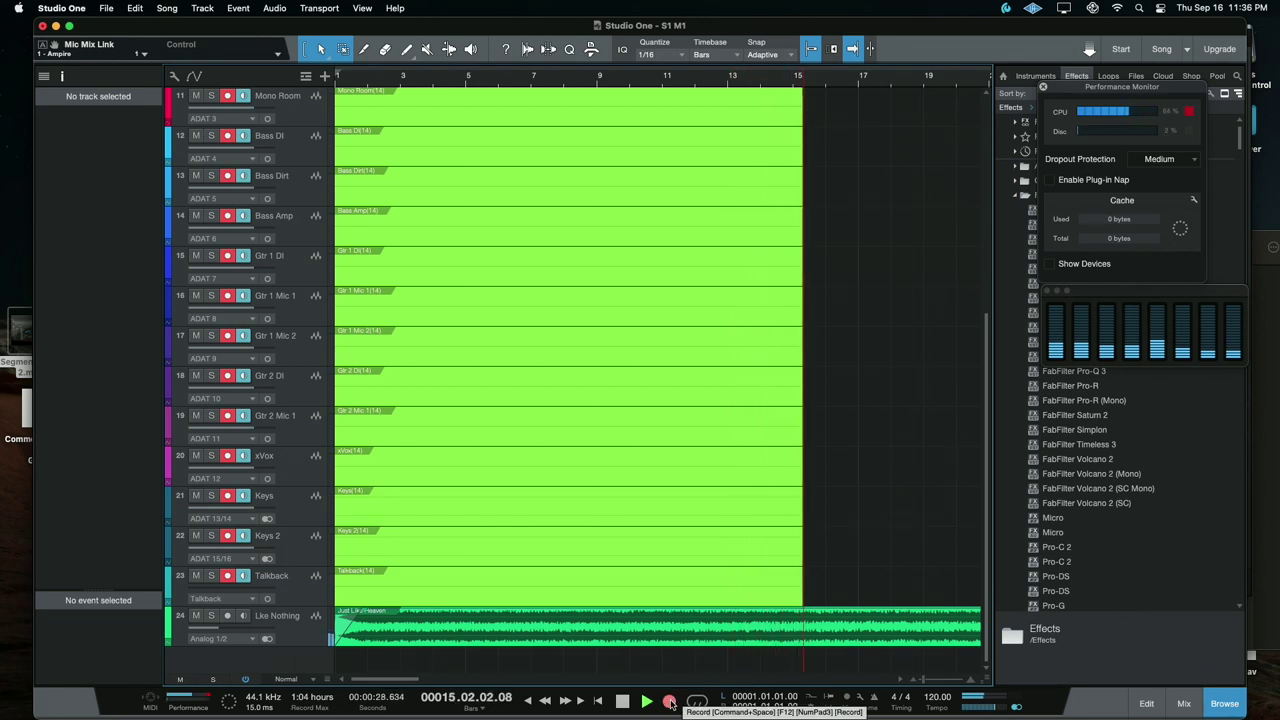
# Step: Punch out and back in twice, then stop the take near bar 22
pyautogui.click(669, 702)
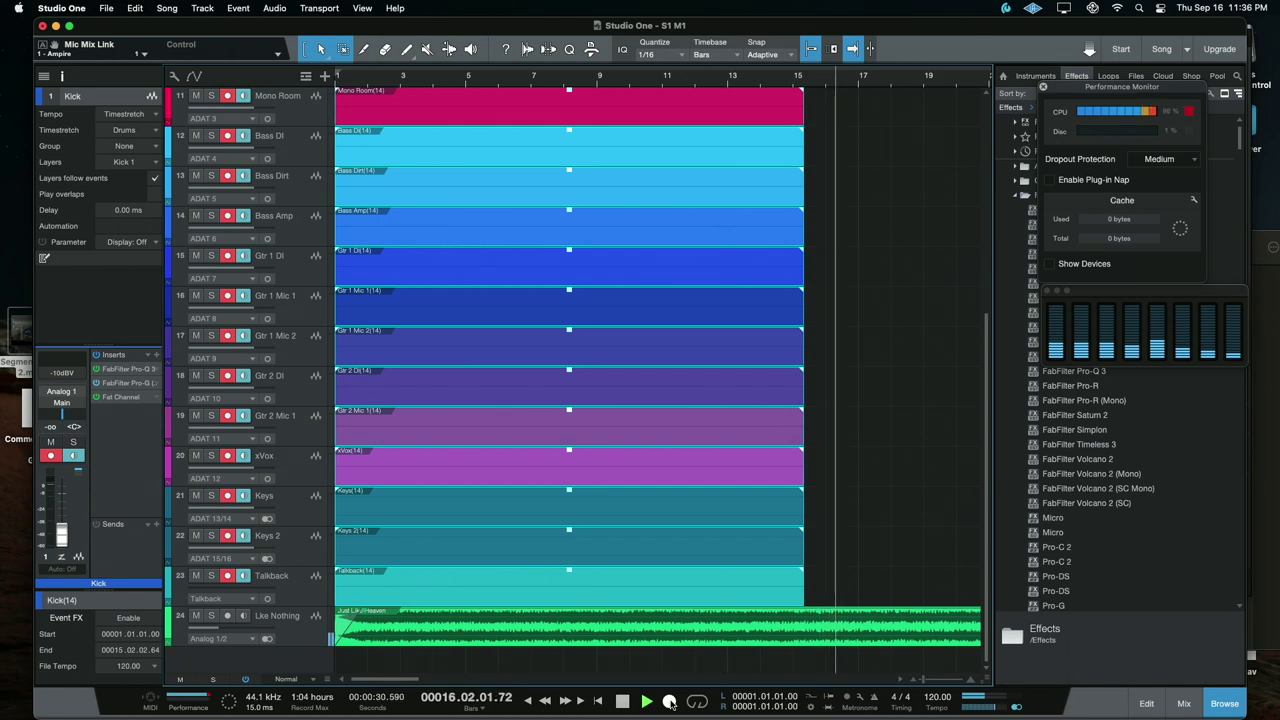
pyautogui.click(669, 702)
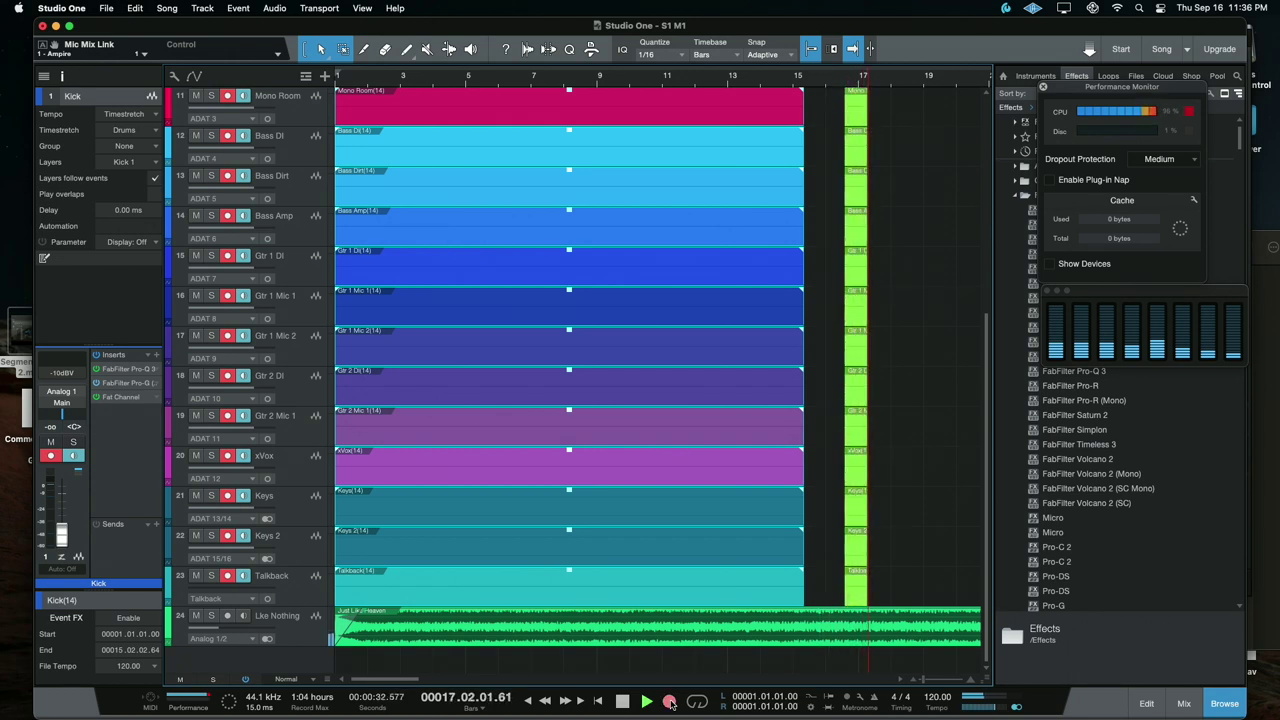
pyautogui.click(669, 702)
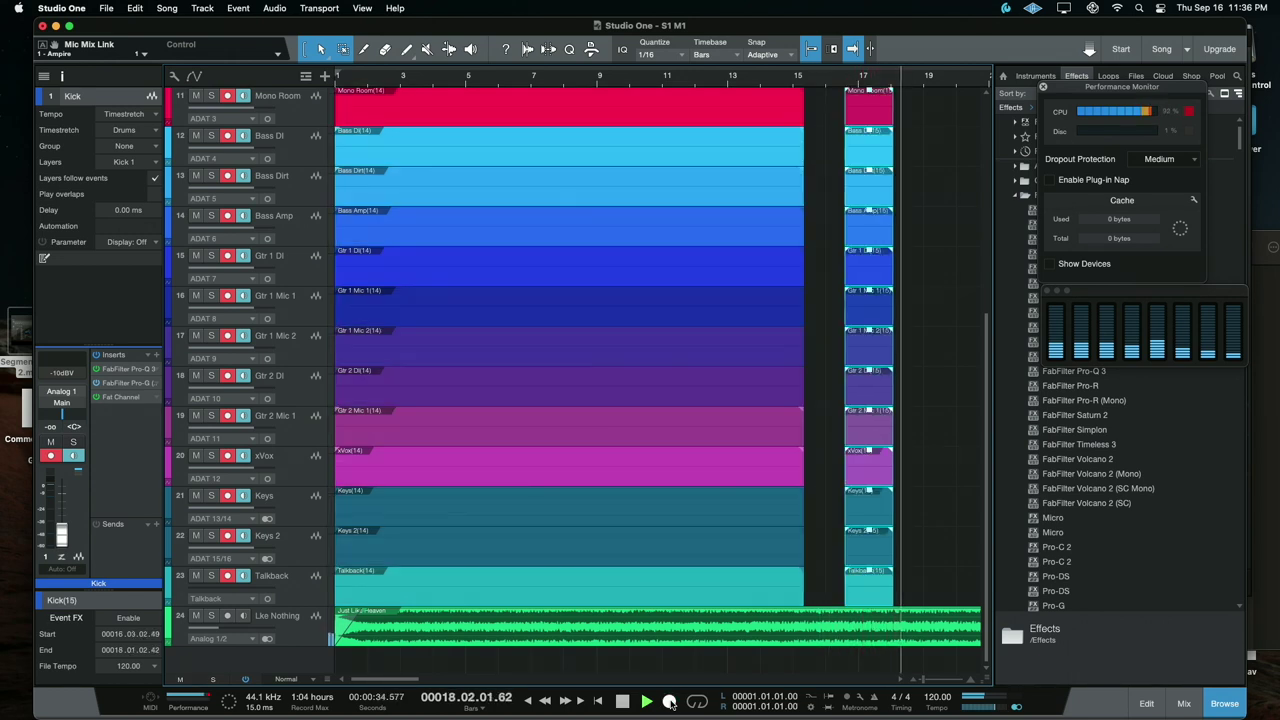
pyautogui.click(669, 702)
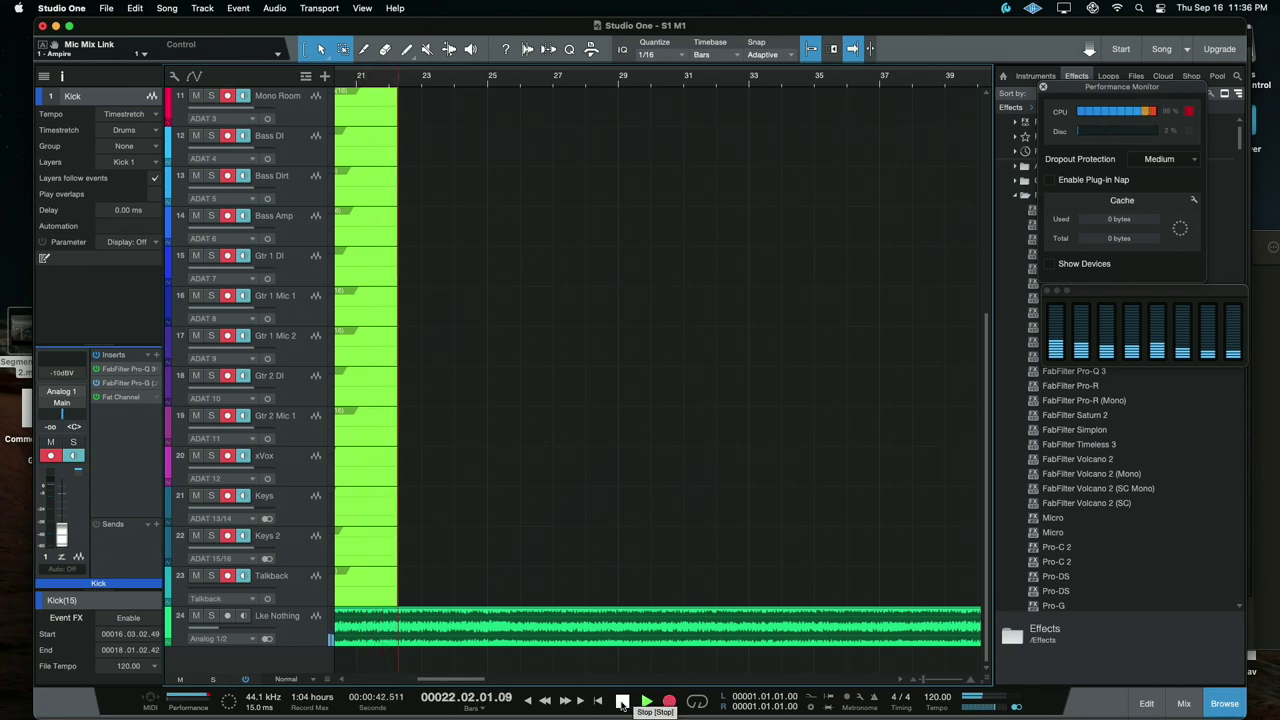
pyautogui.click(622, 703)
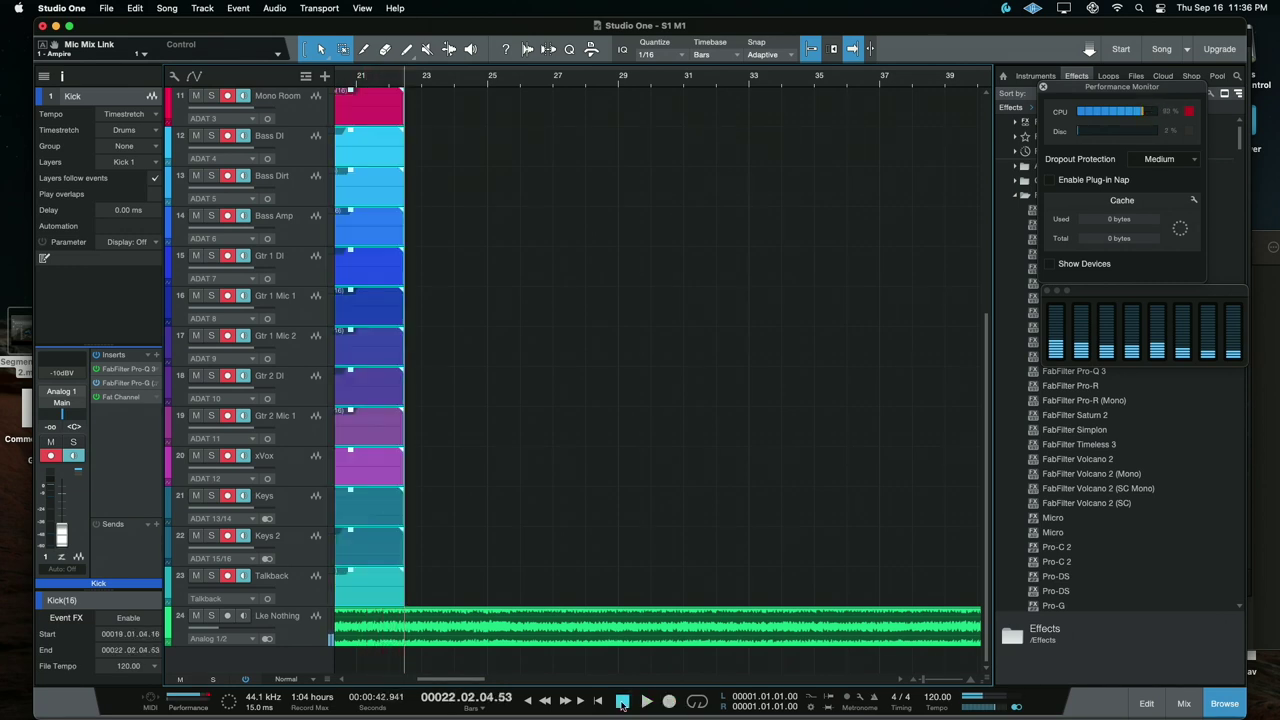
pyautogui.click(106, 9)
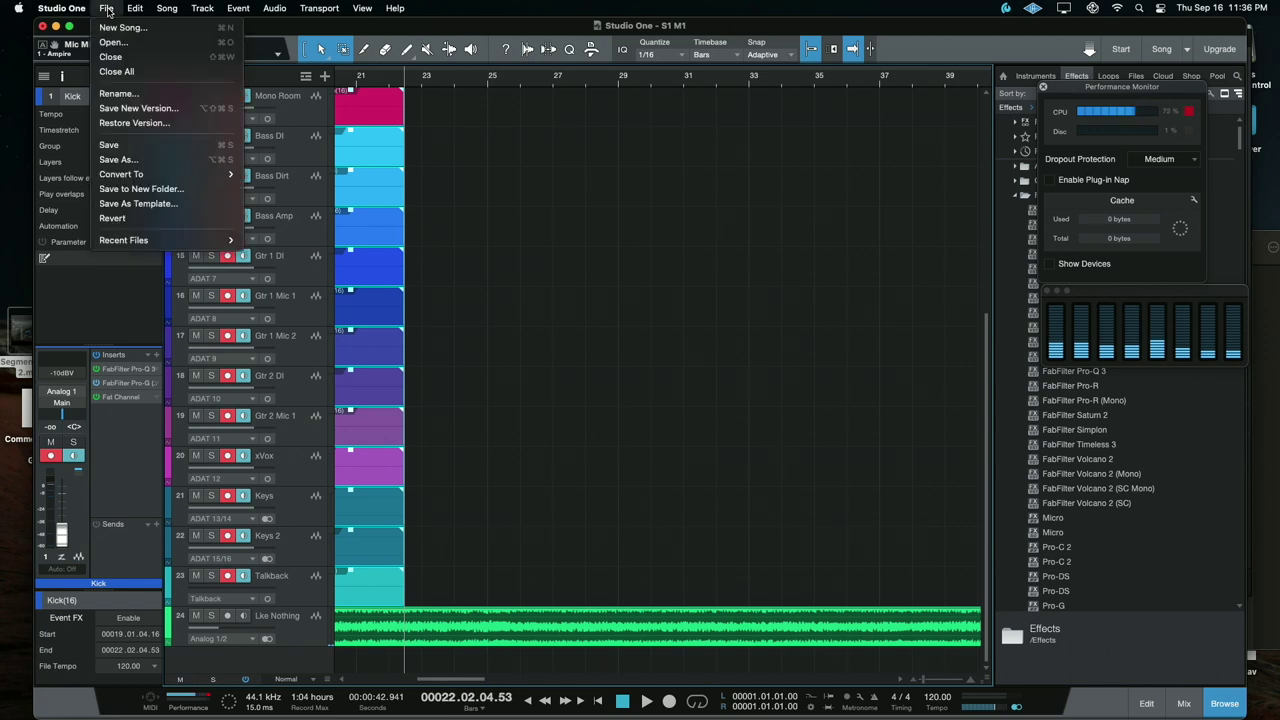
# Step: Quit Studio One, declining to save S1 M1 and deleting the newly recorded files
pyautogui.moveTo(68, 9)
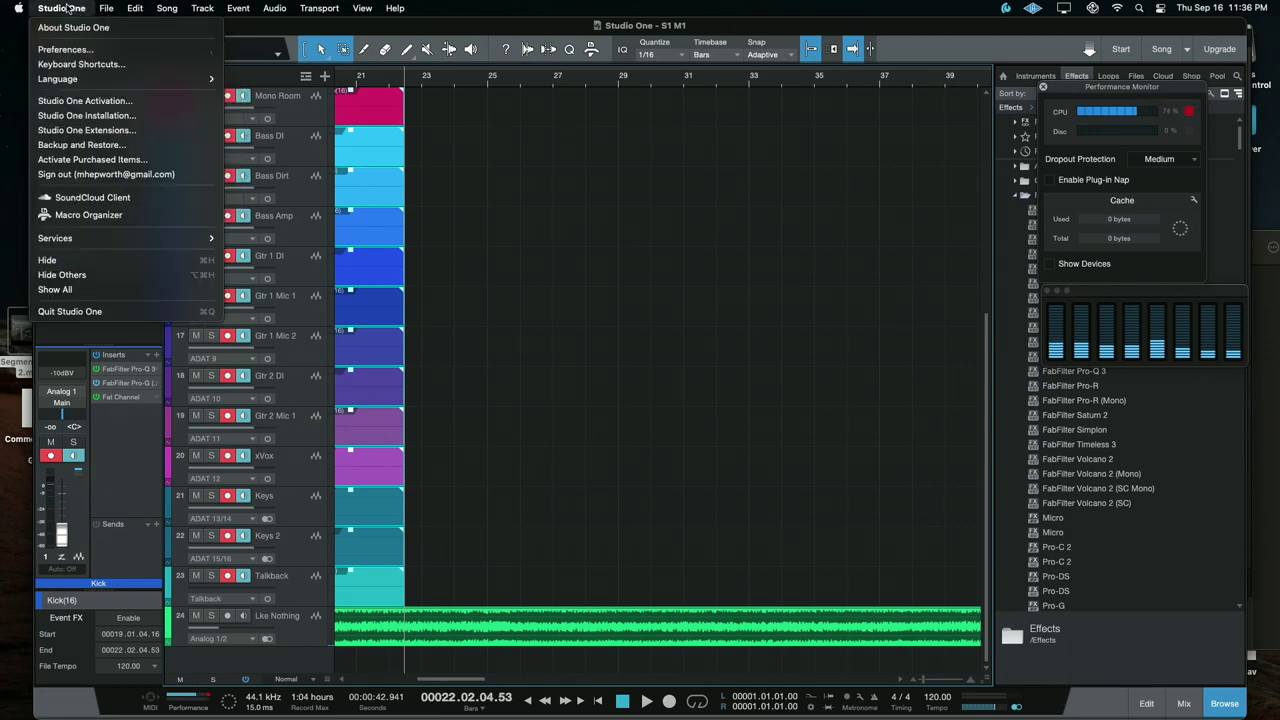
pyautogui.click(63, 312)
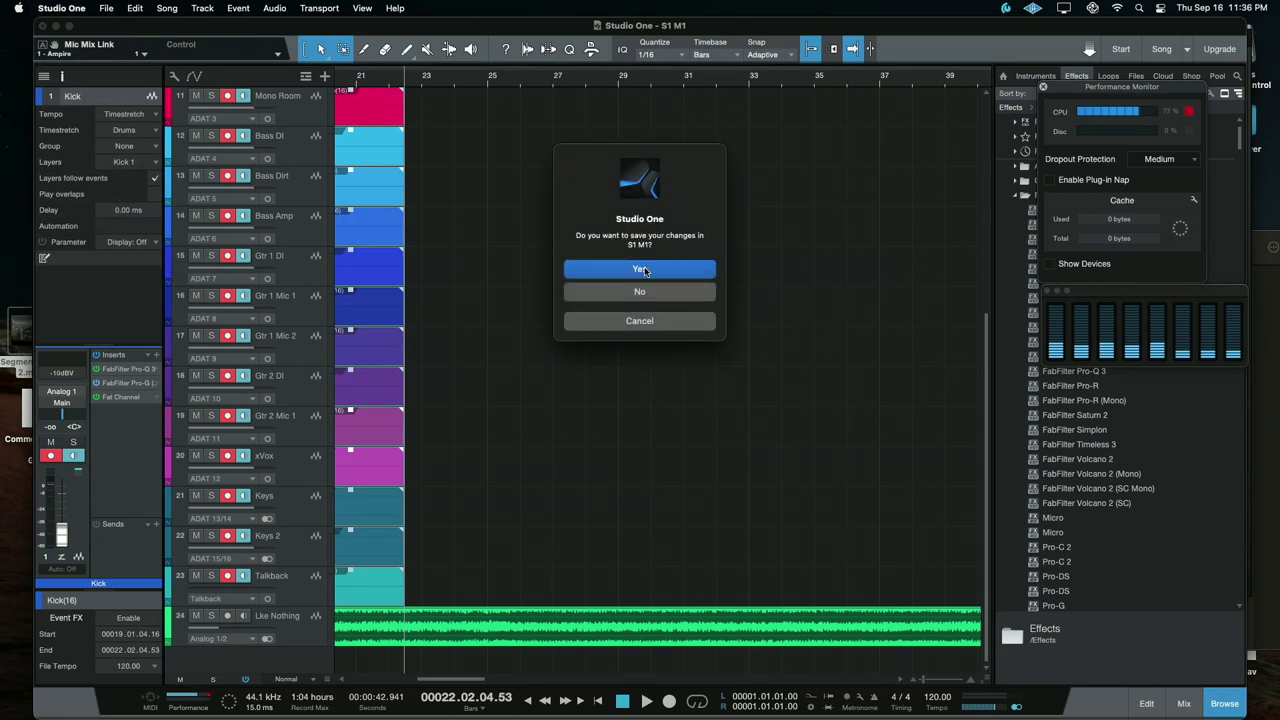
pyautogui.click(642, 289)
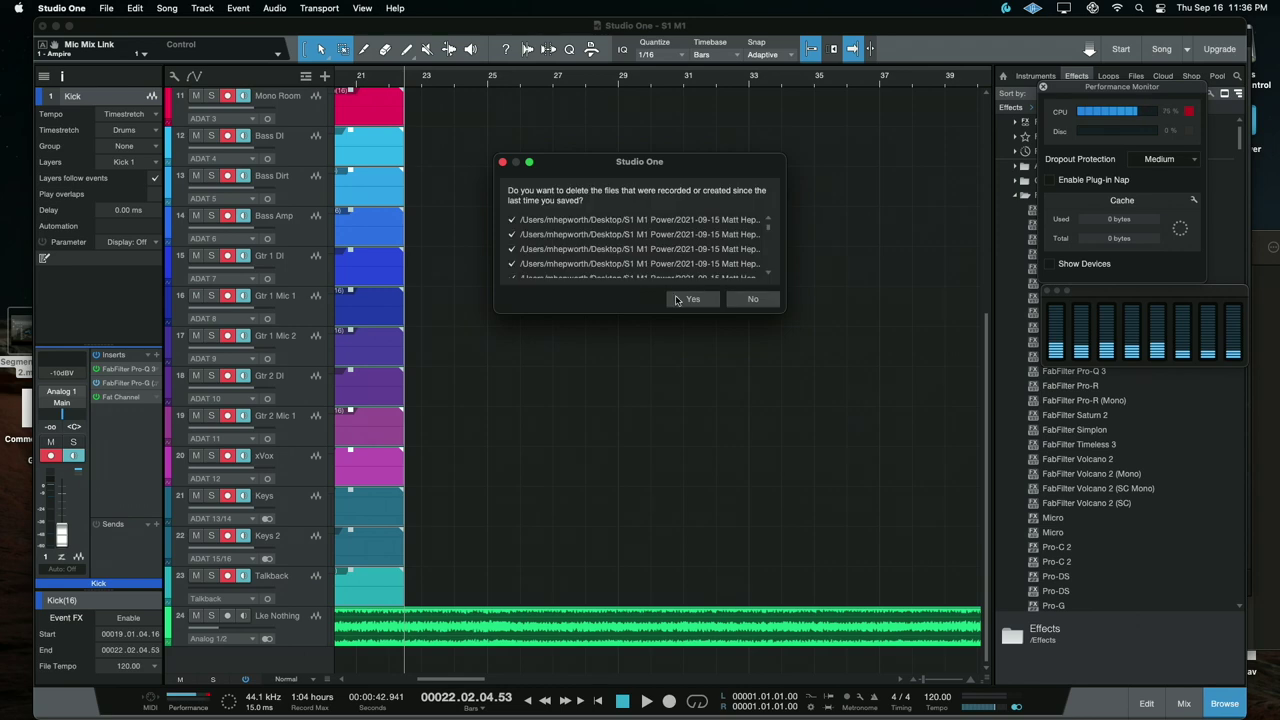
pyautogui.click(693, 301)
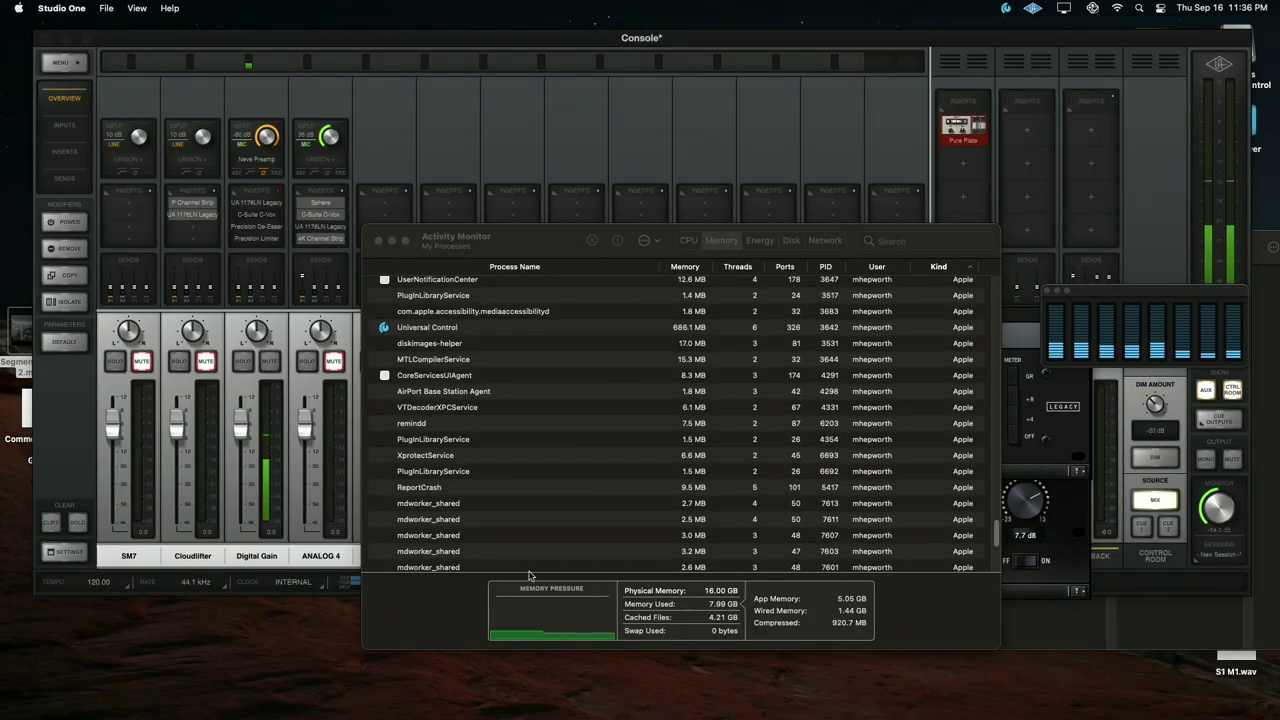
# Step: Launch the other Studio One build and verify in Activity Monitor that its process runs as Intel
pyautogui.moveTo(484, 716)
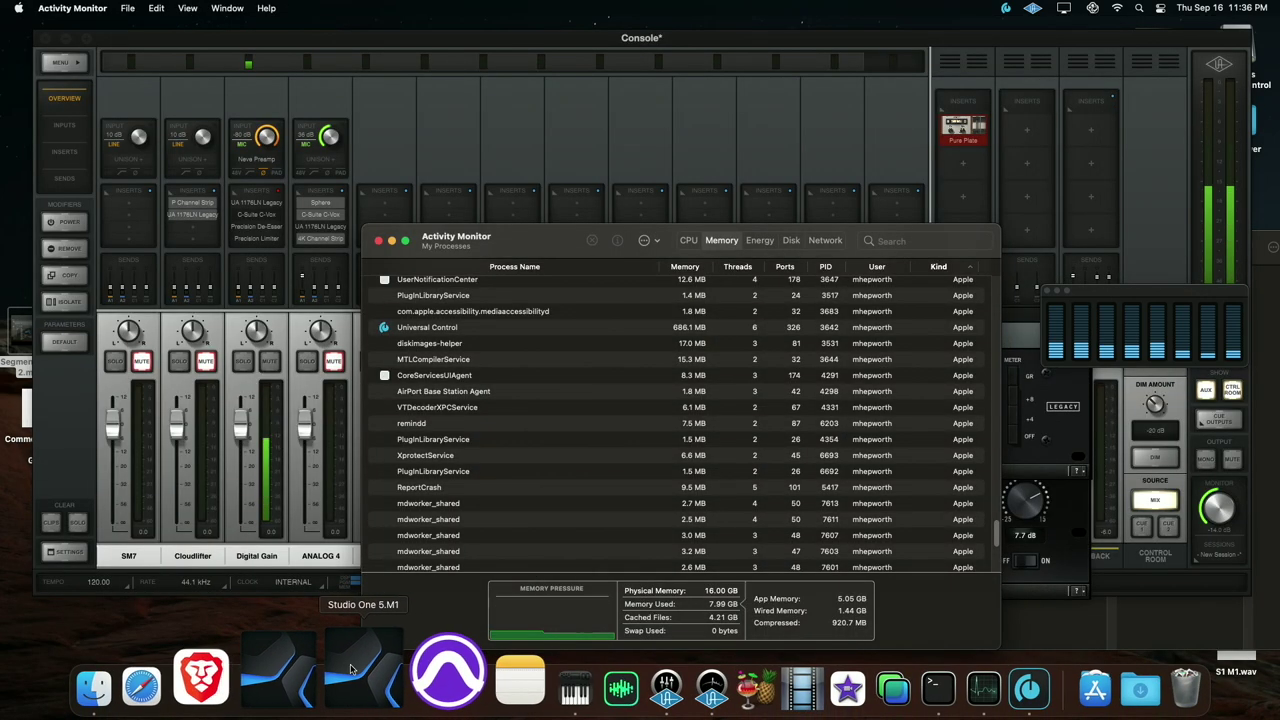
pyautogui.click(358, 666)
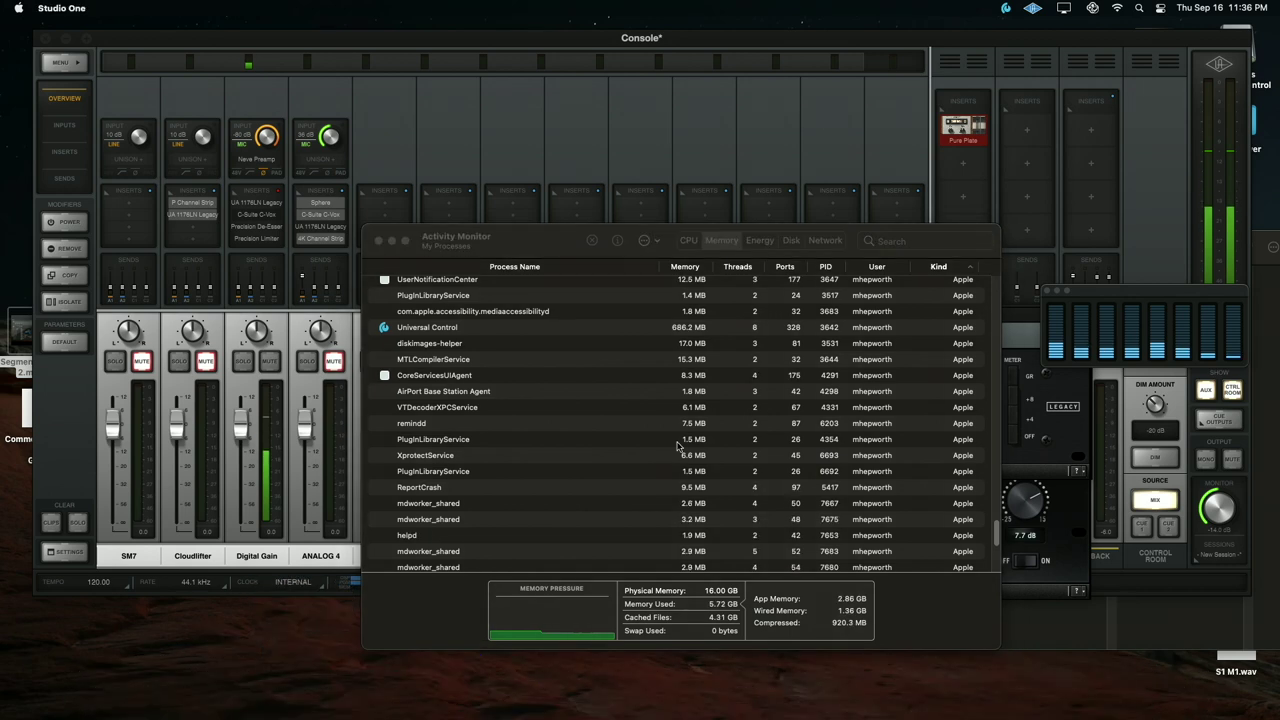
pyautogui.moveTo(865, 716)
pyautogui.click(895, 667)
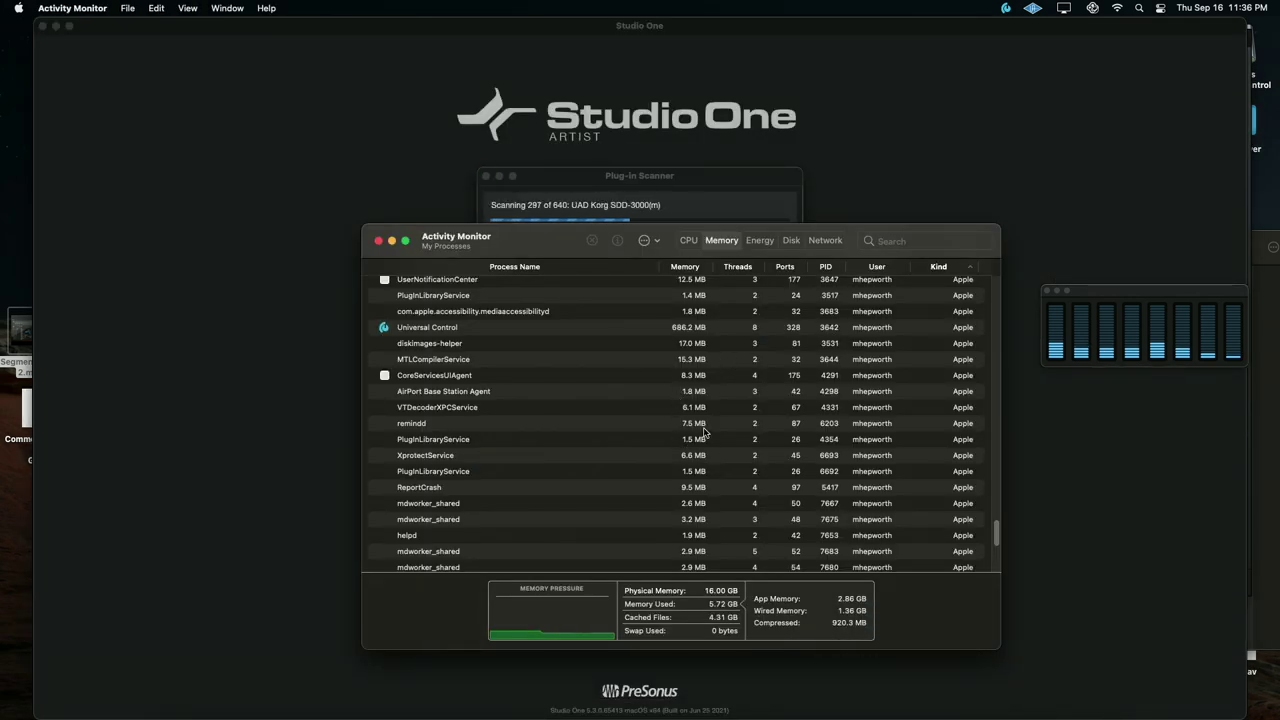
pyautogui.scroll(-10, 705, 432)
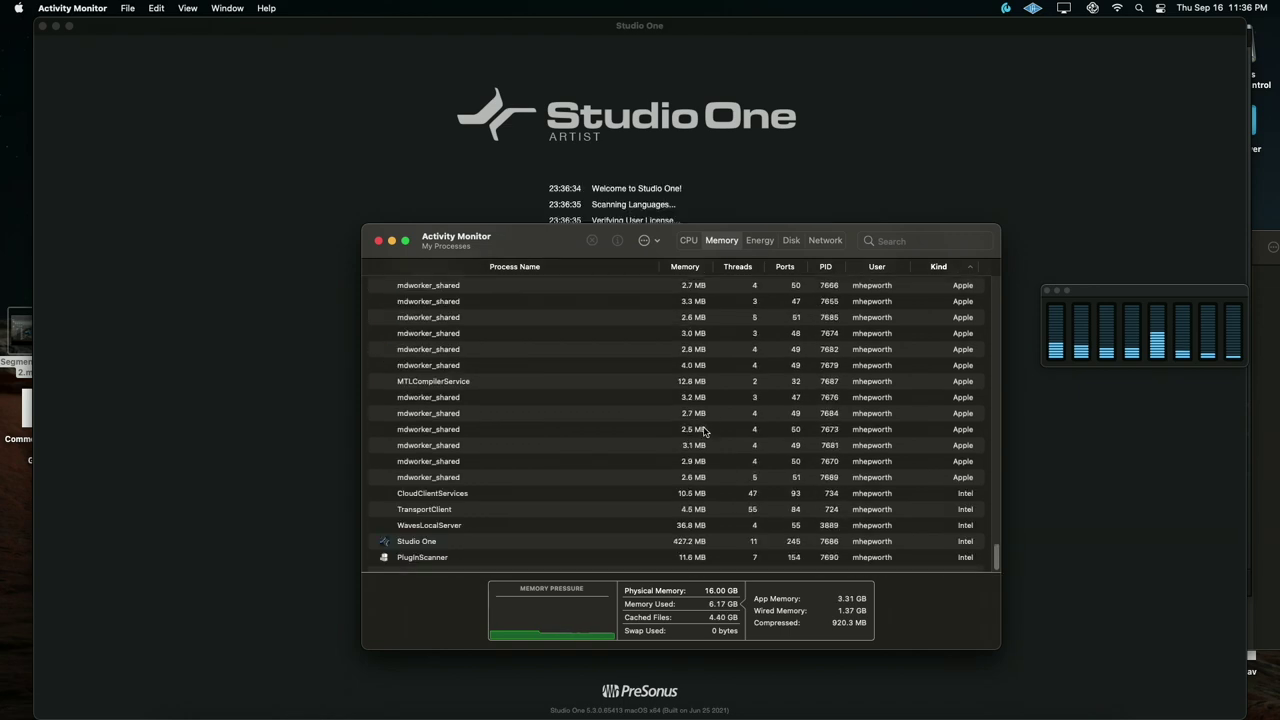
pyautogui.click(479, 541)
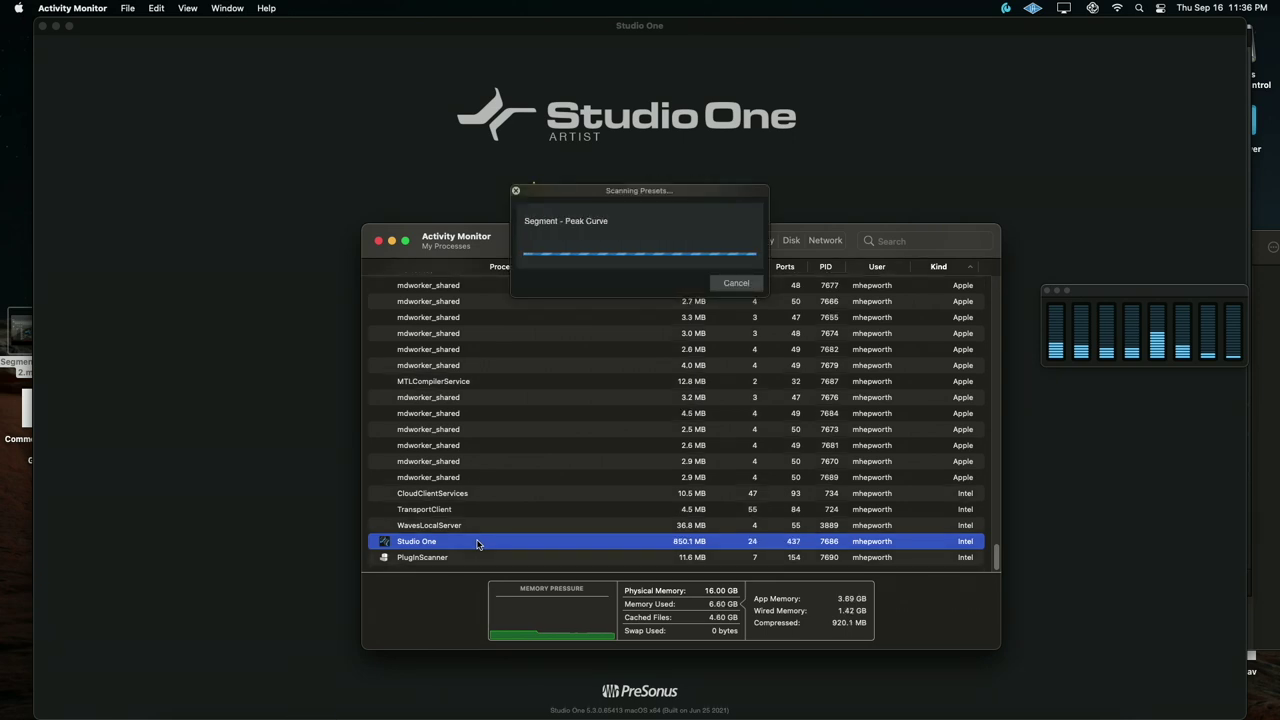
pyautogui.press('super+q')
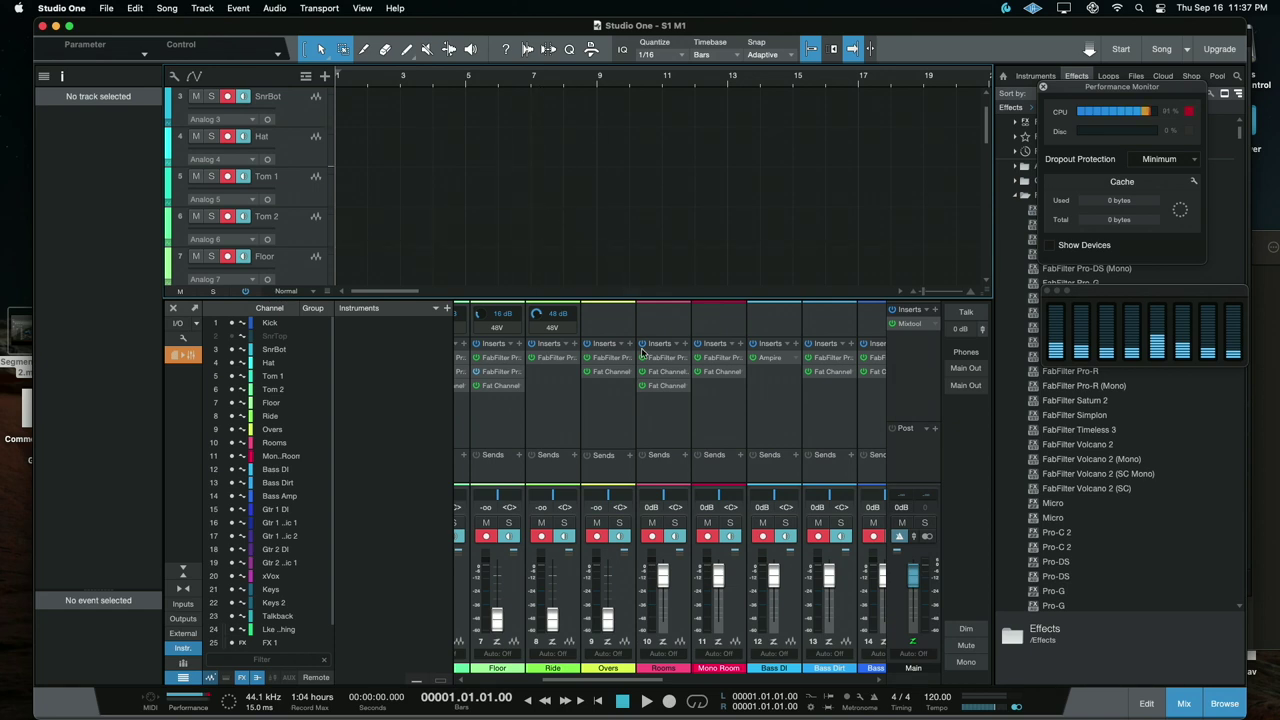
pyautogui.hscroll(8, 569, 378)
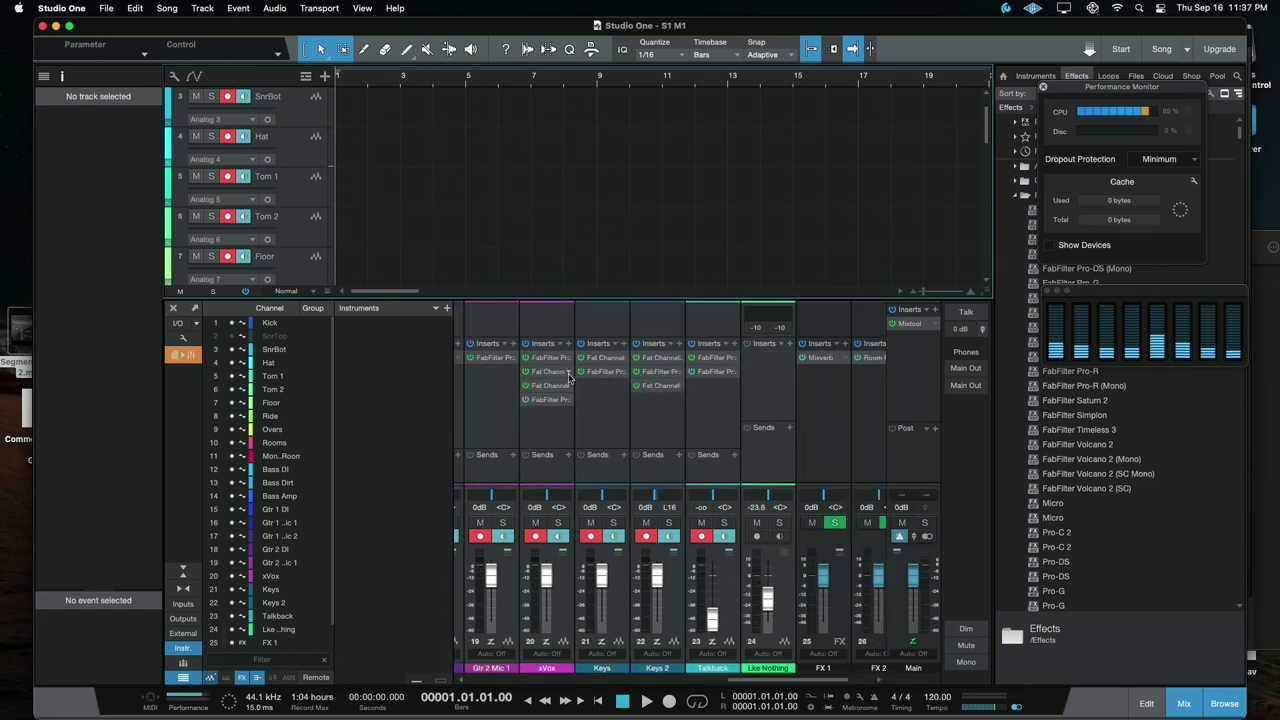
# Step: Hide the mixer and record a take of about 17 bars on every armed track
pyautogui.press('F3')
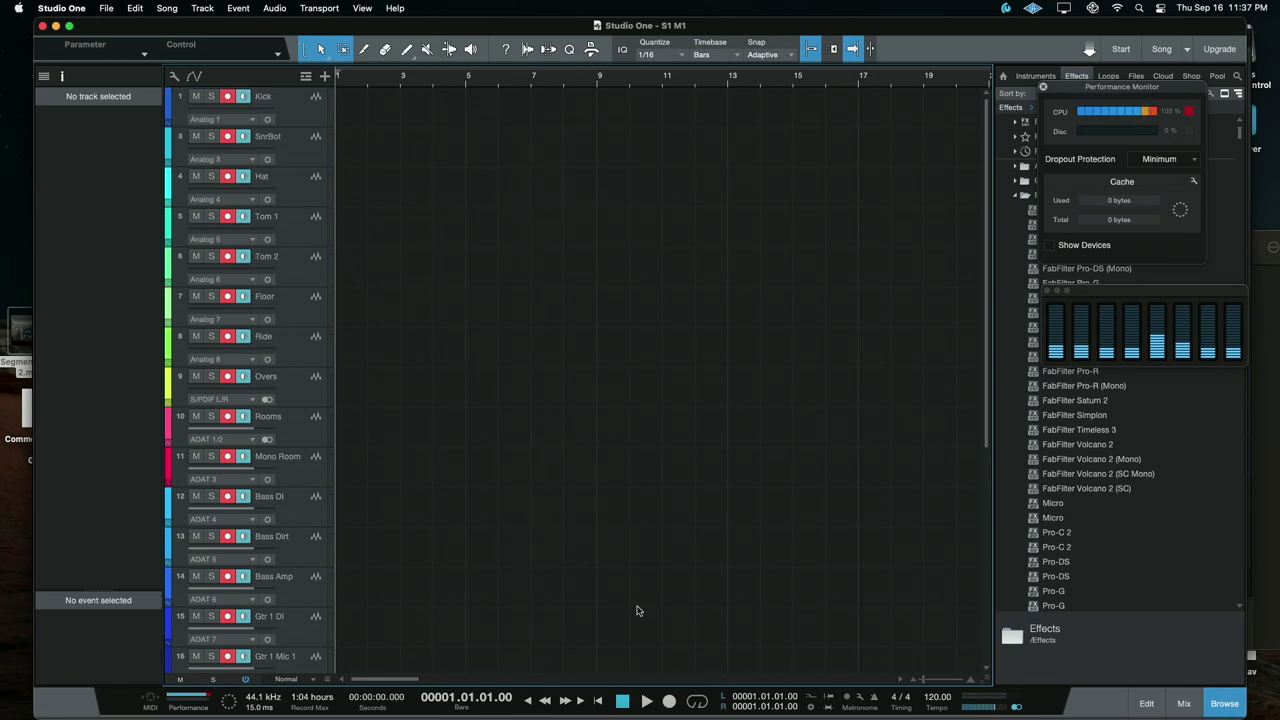
pyautogui.click(669, 701)
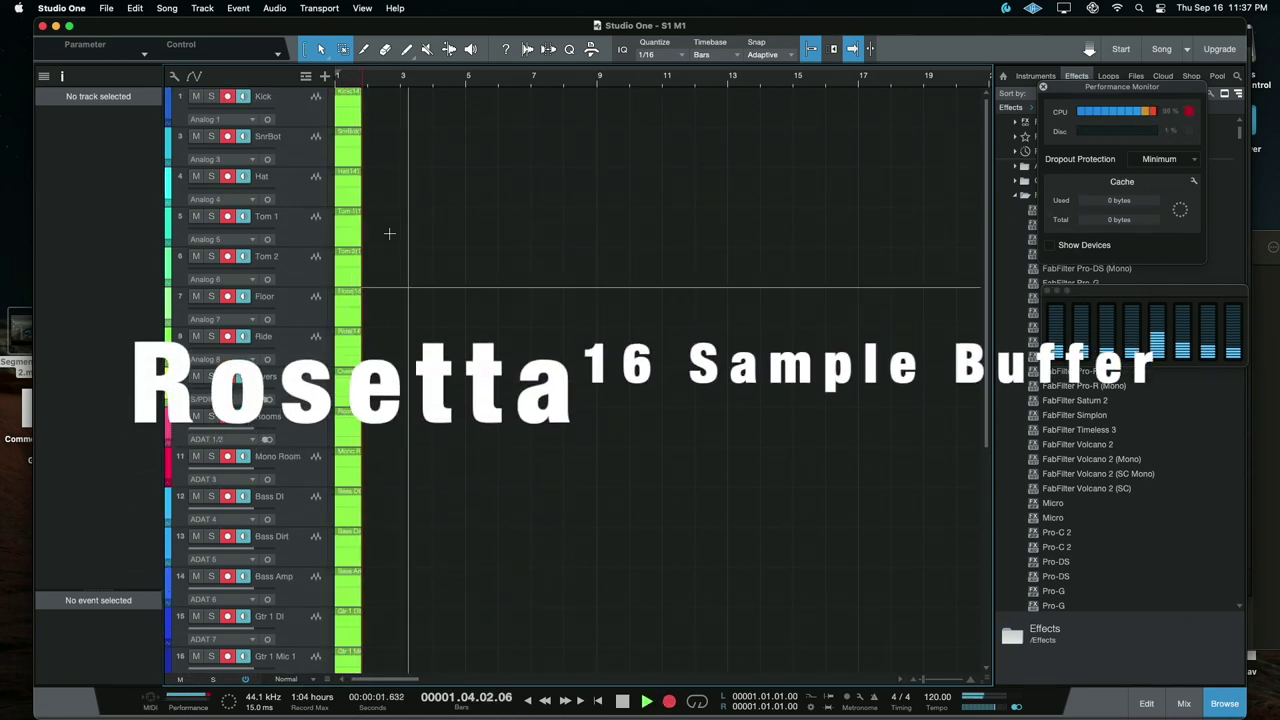
pyautogui.click(62, 8)
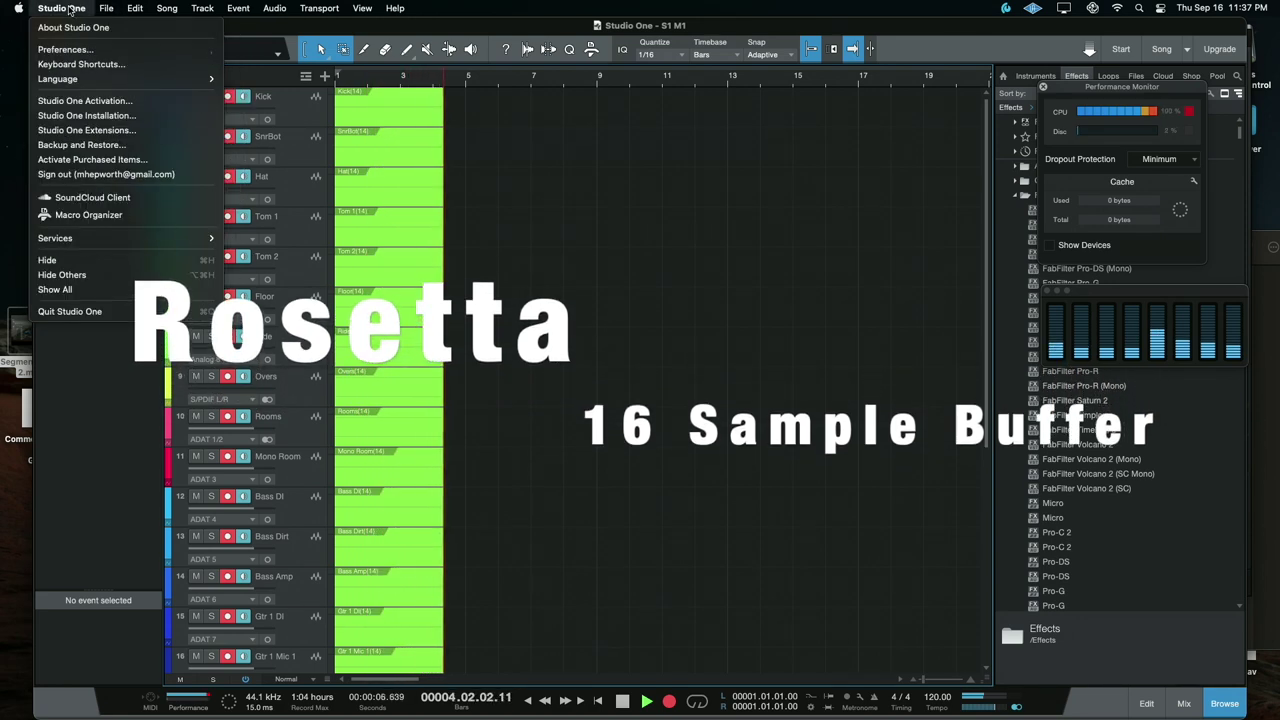
pyautogui.click(383, 34)
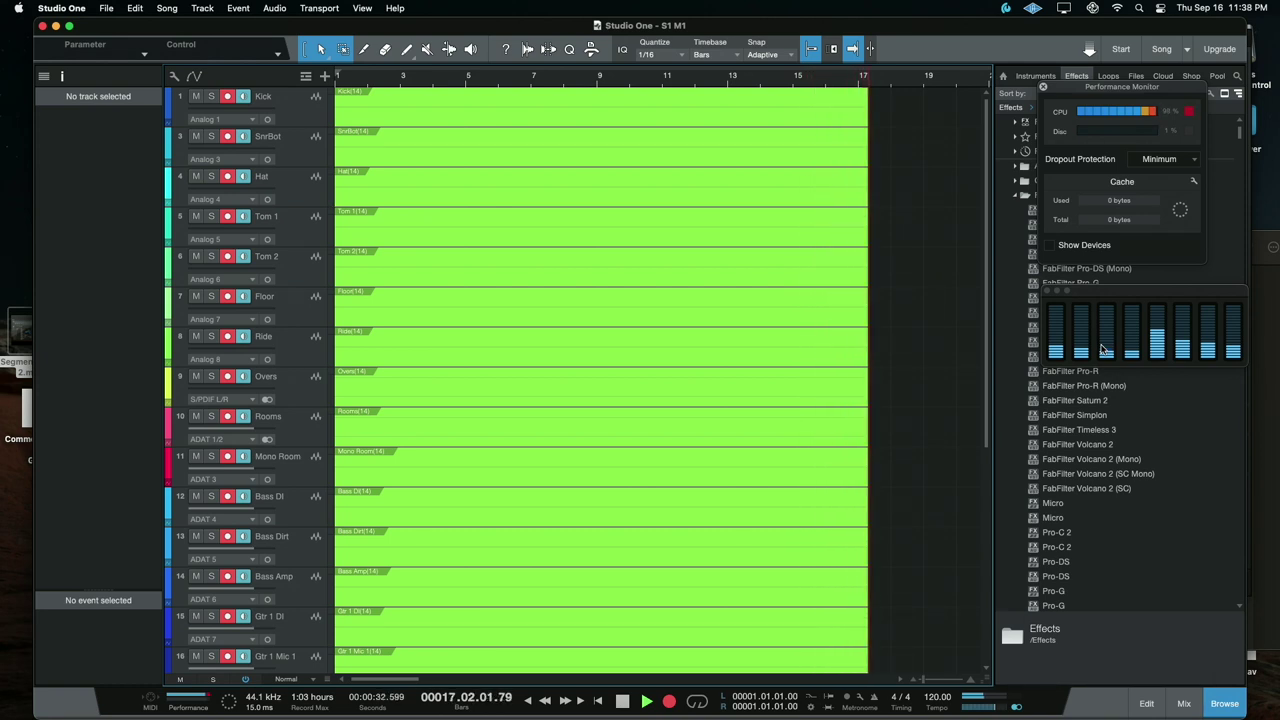
# Step: Stop the recording and check the Audio Setup preferences without changing anything
pyautogui.click(621, 702)
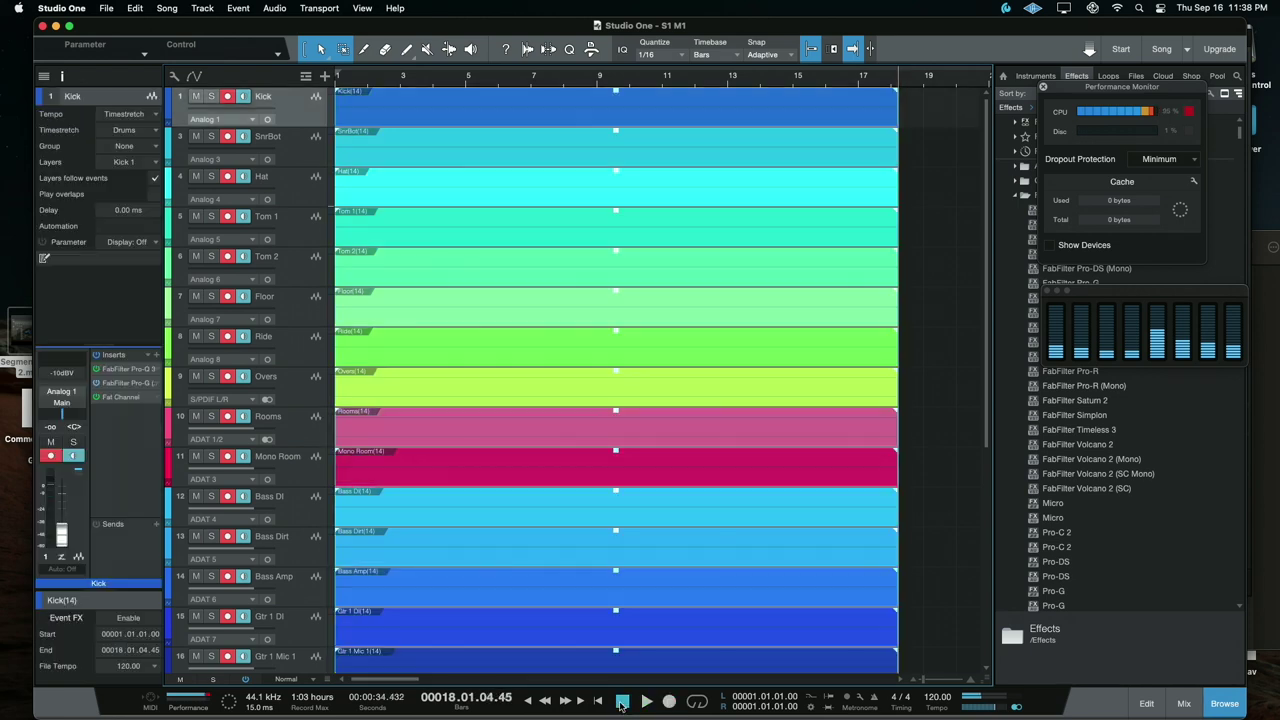
pyautogui.click(61, 8)
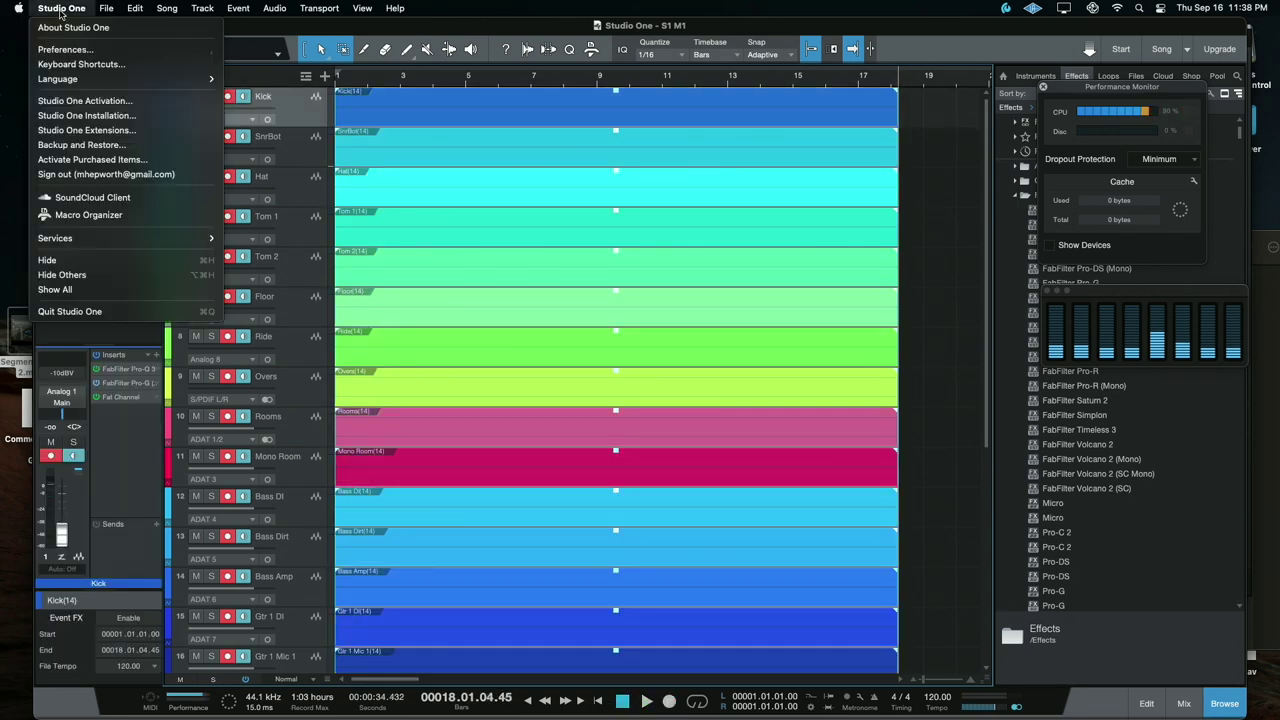
pyautogui.click(65, 49)
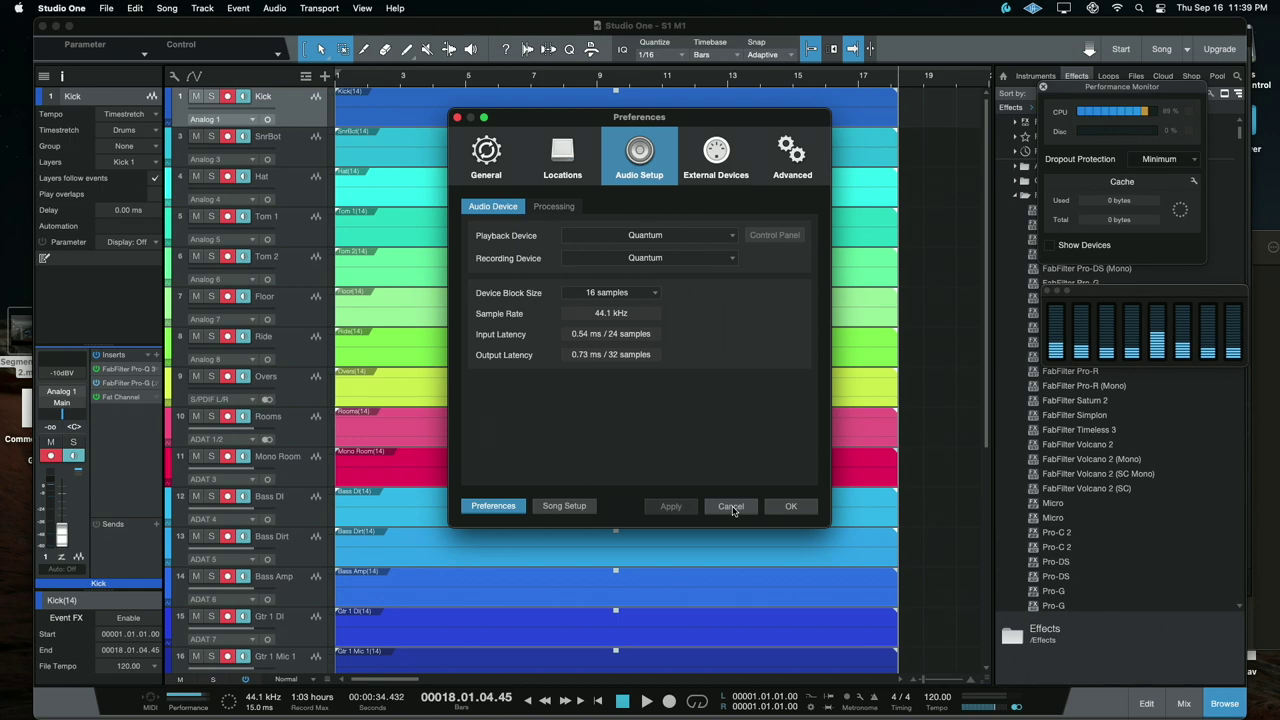
pyautogui.click(731, 506)
# Step: Quit Studio One without saving S1 M1 and delete the newly recorded audio files
pyautogui.click(61, 8)
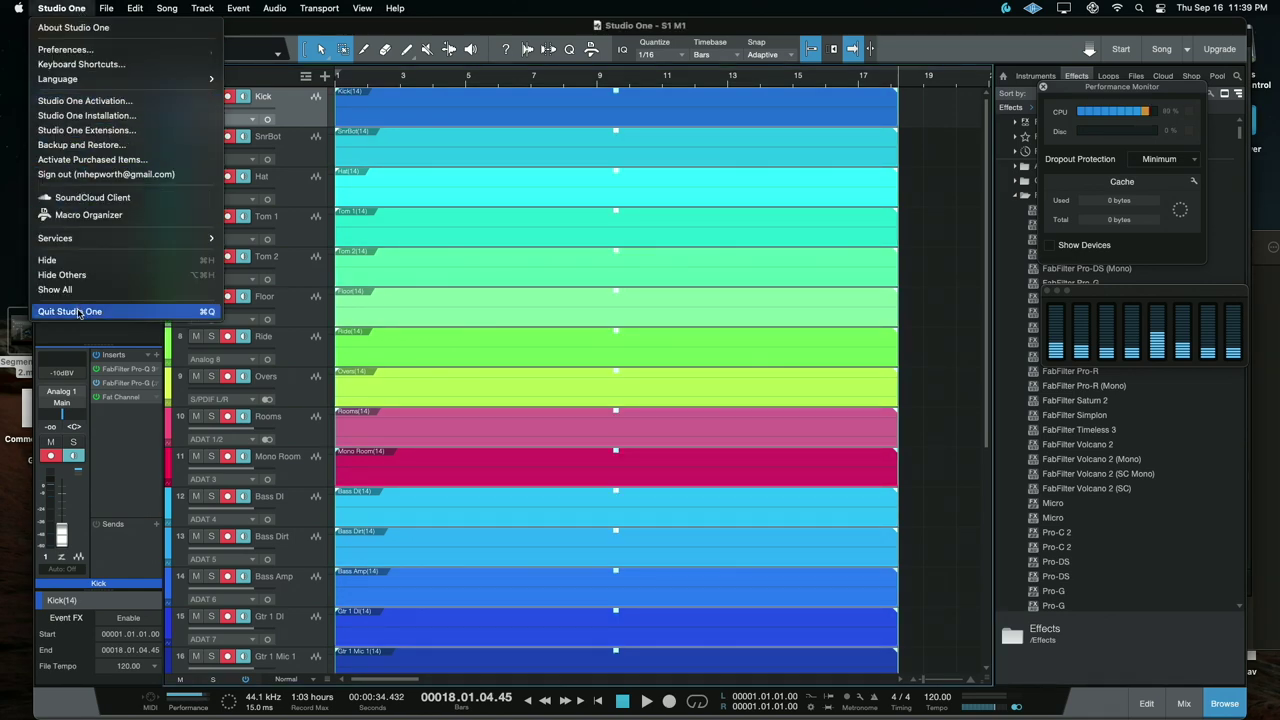
pyautogui.click(85, 229)
pyautogui.click(624, 290)
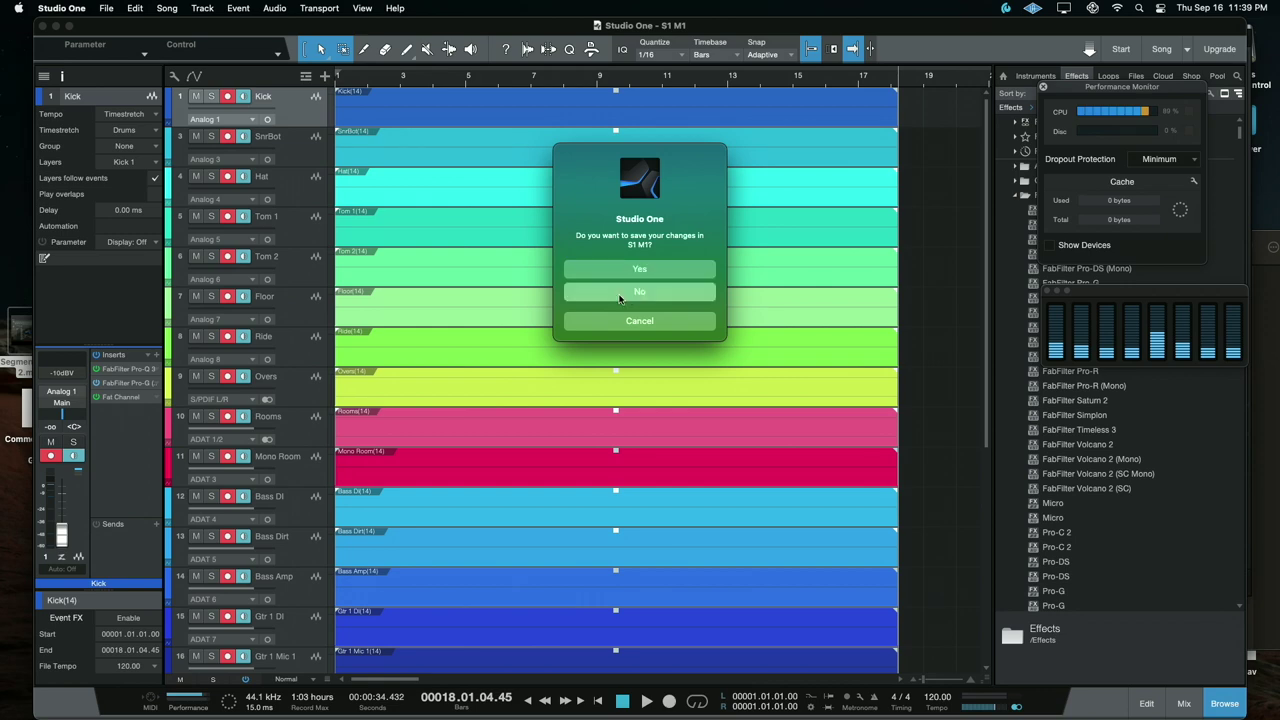
pyautogui.click(676, 301)
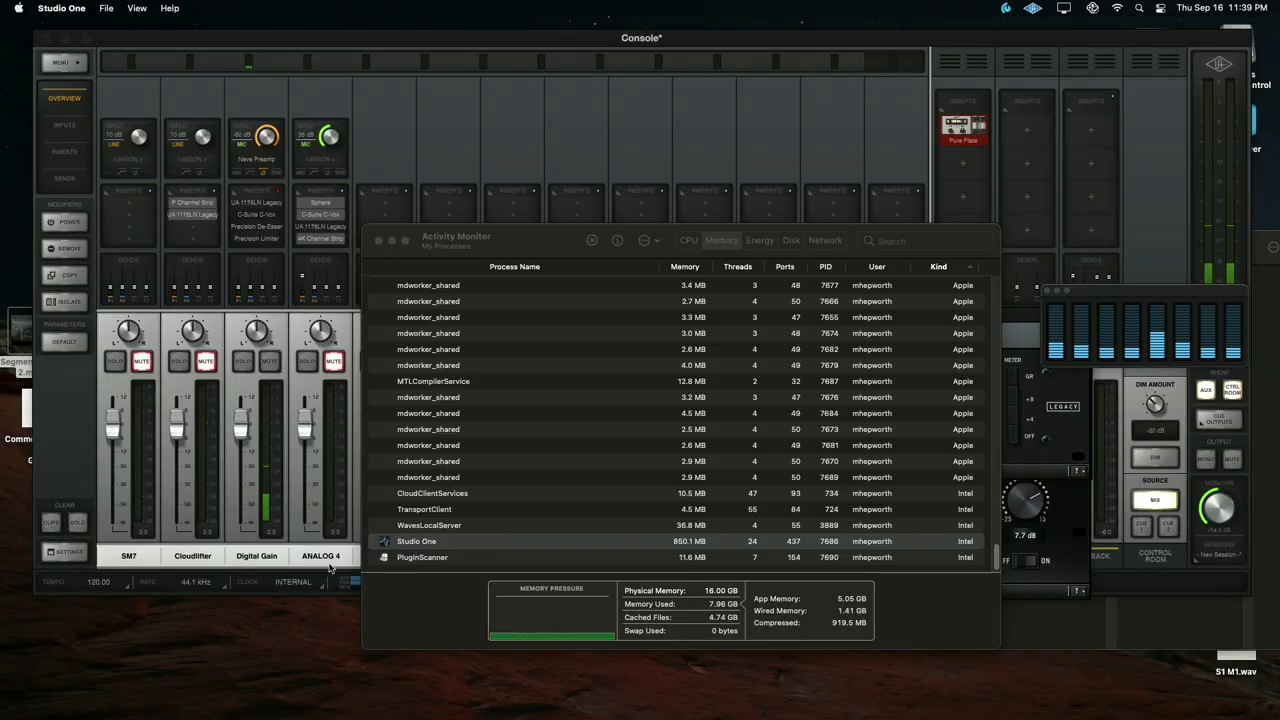
# Step: Relaunch Studio One and find its Apple-kind process, using about 791 MB, in Activity Monitor's memory list
pyautogui.click(350, 682)
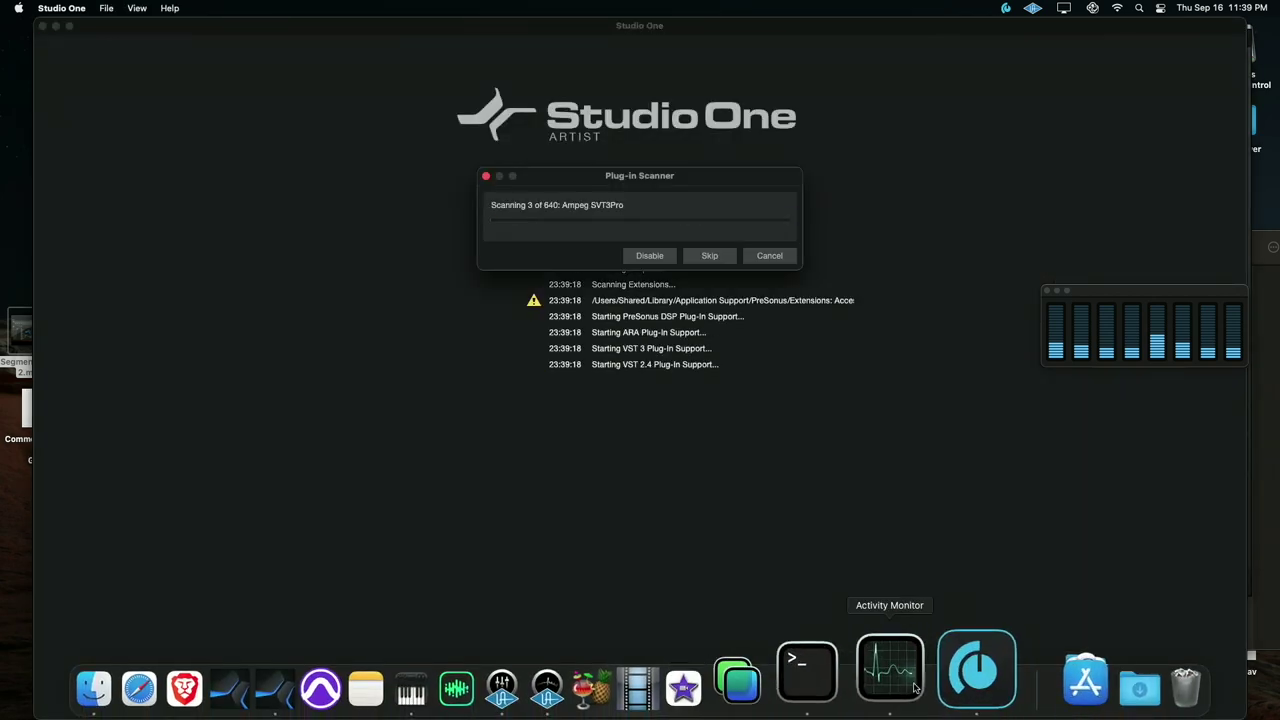
pyautogui.click(891, 668)
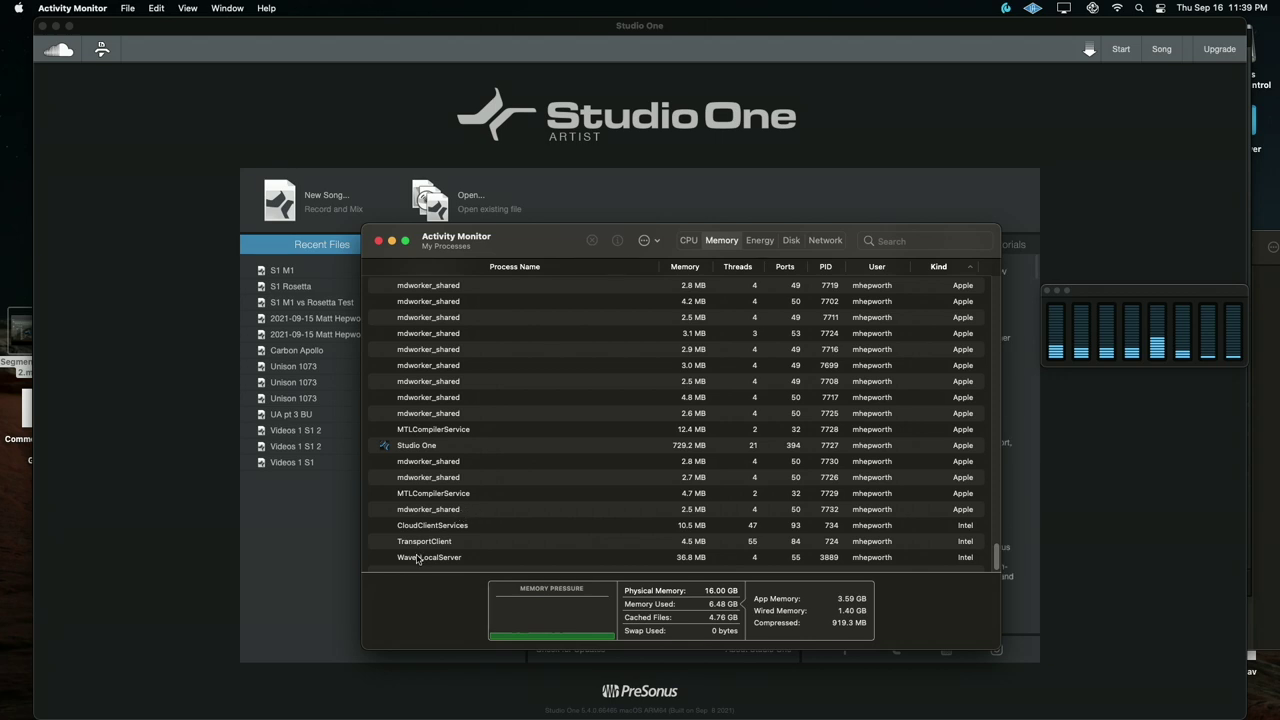
pyautogui.scroll(3, 470, 520)
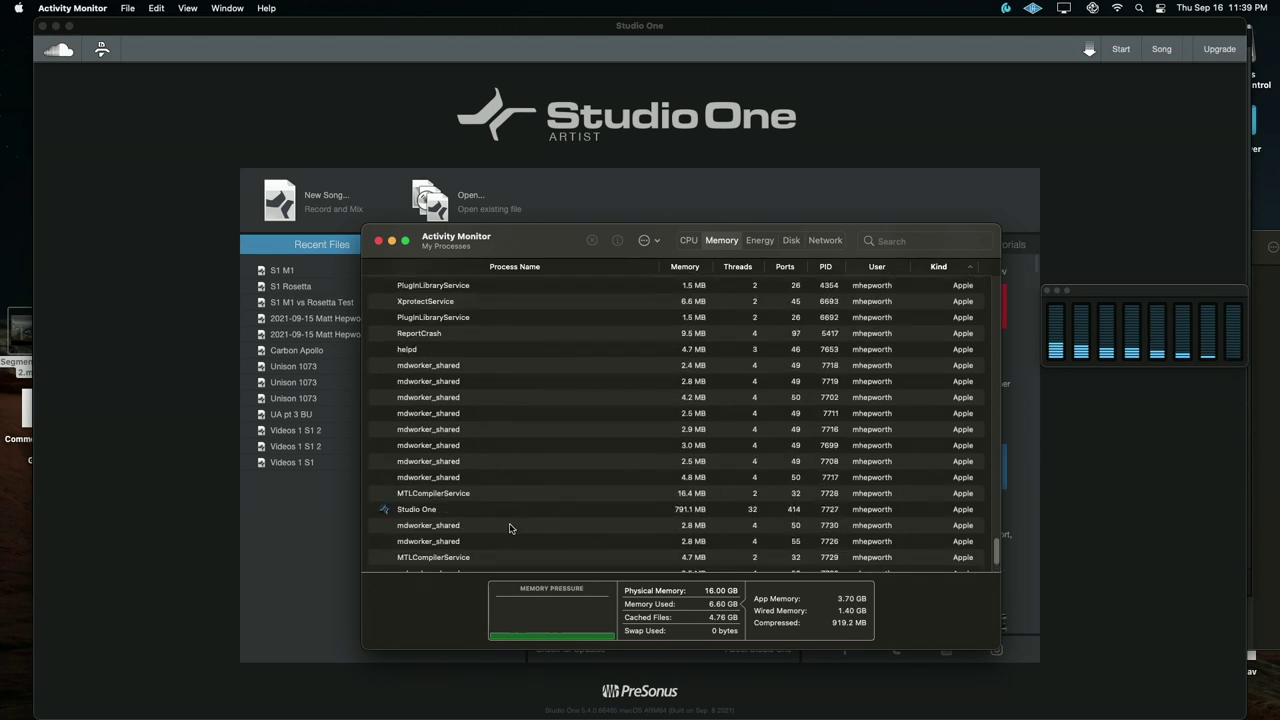
# Step: Bring Studio One to the front and open S1 M1 from Recent Files on the Start page
pyautogui.click(437, 510)
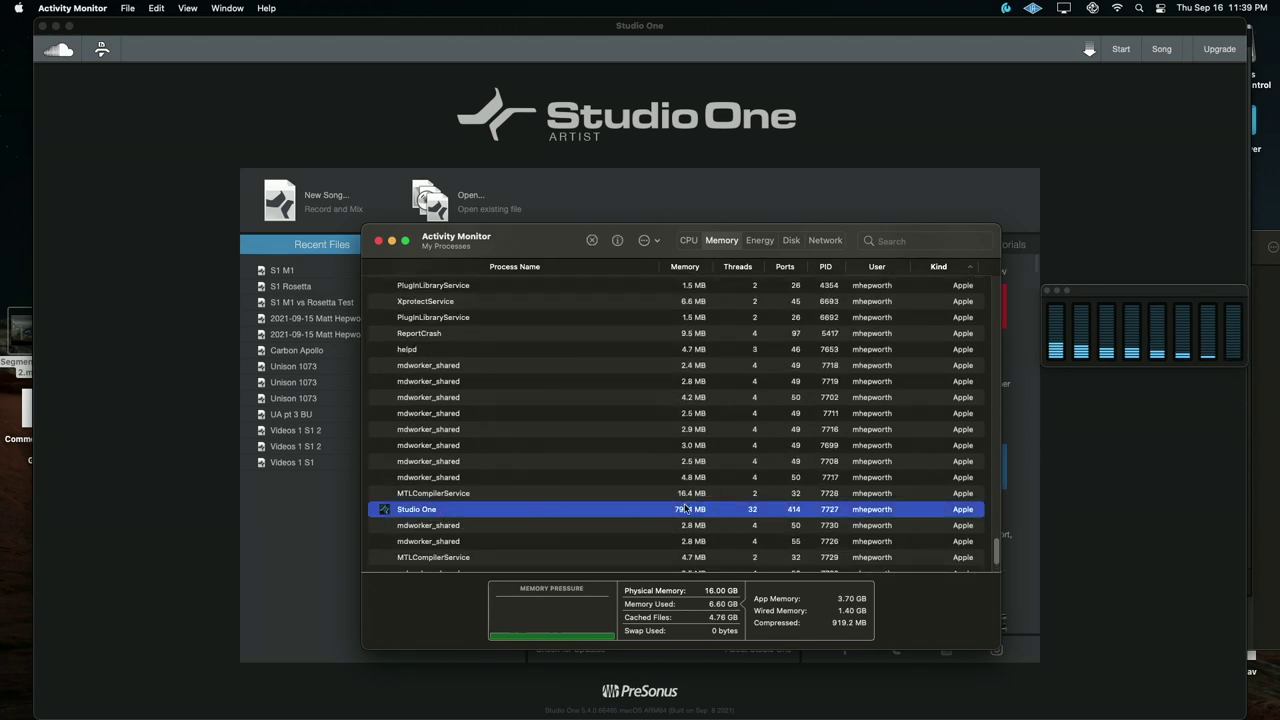
pyautogui.click(616, 183)
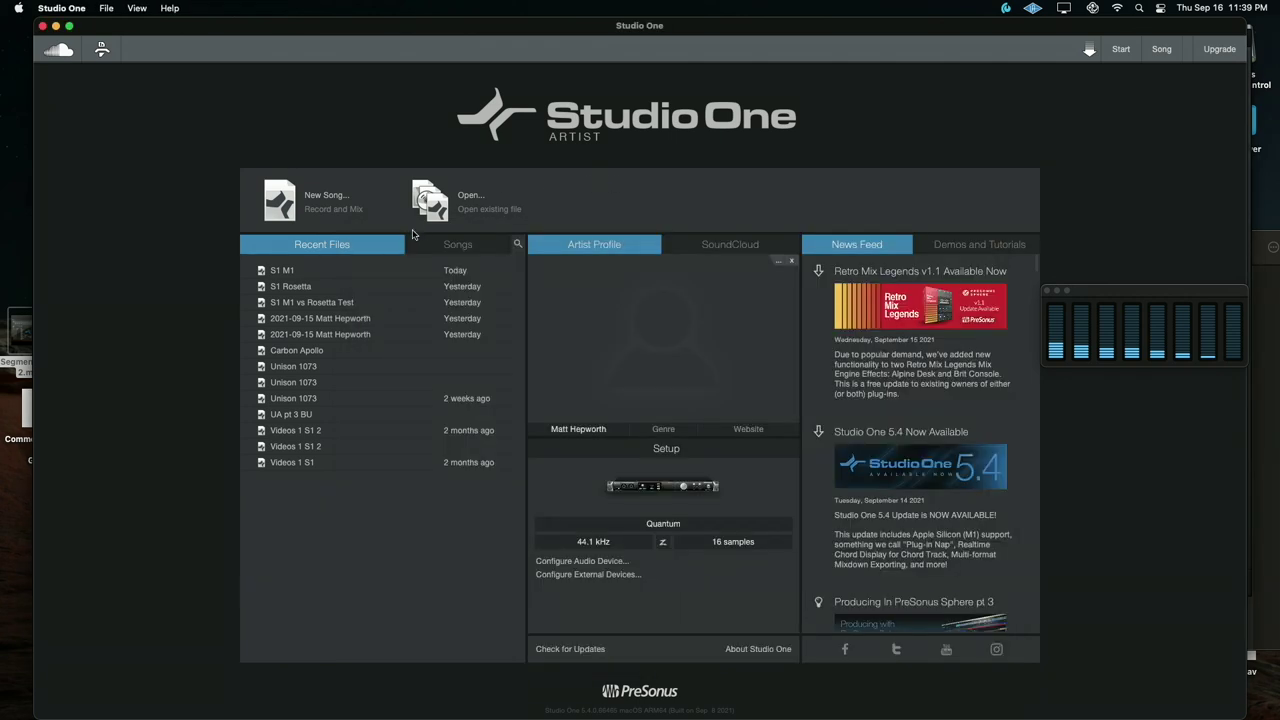
pyautogui.click(284, 271)
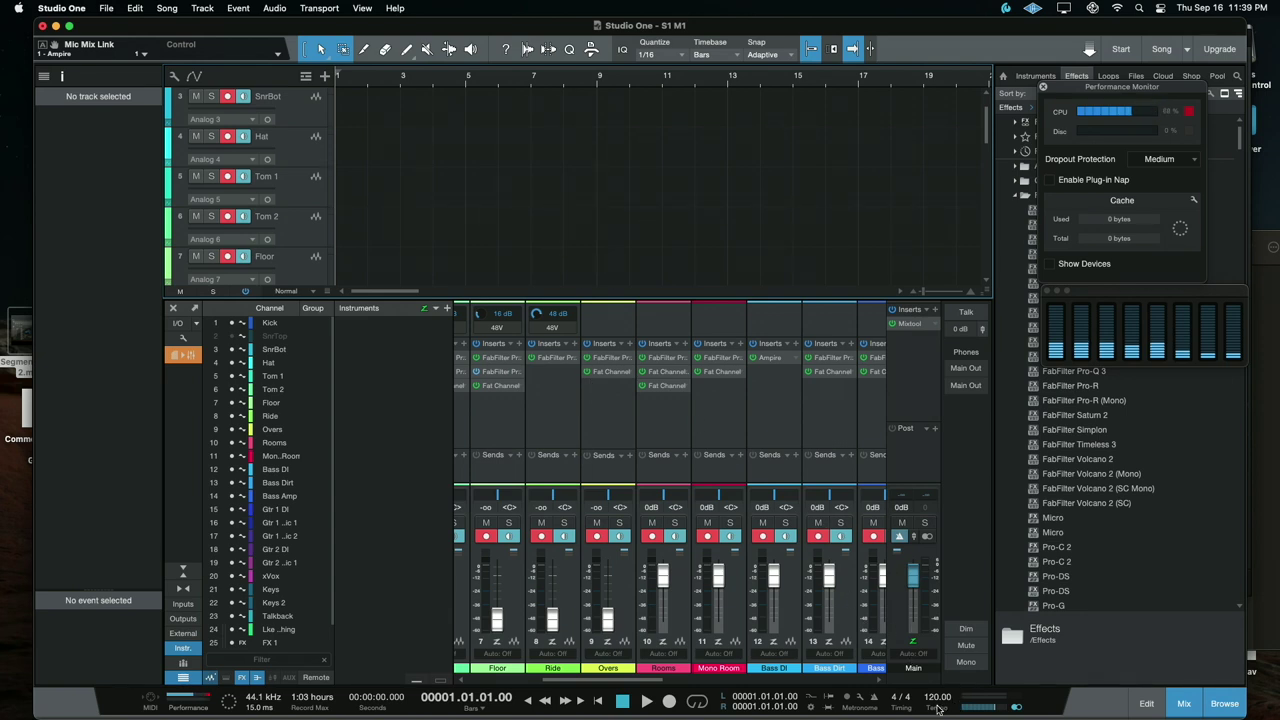
# Step: Verify the device block size reads 16 samples, then start recording on the armed tracks of S1 M1
pyautogui.click(76, 9)
pyautogui.click(80, 50)
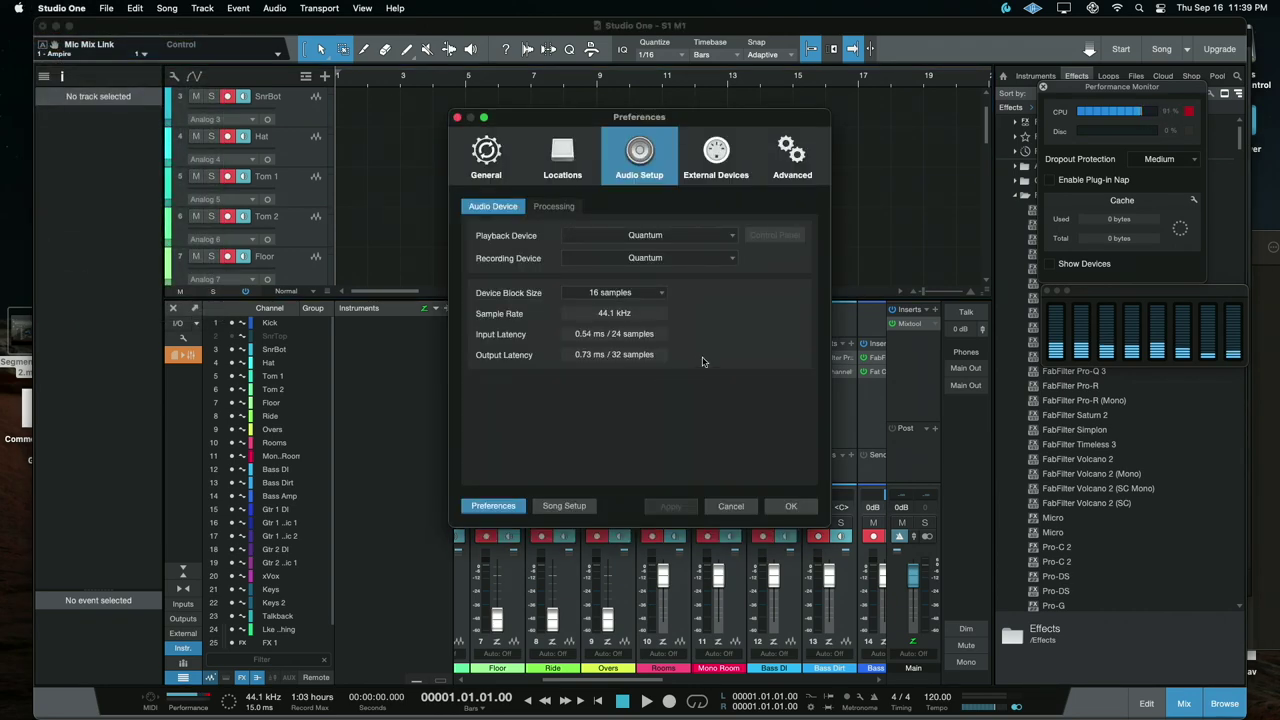
pyautogui.click(458, 118)
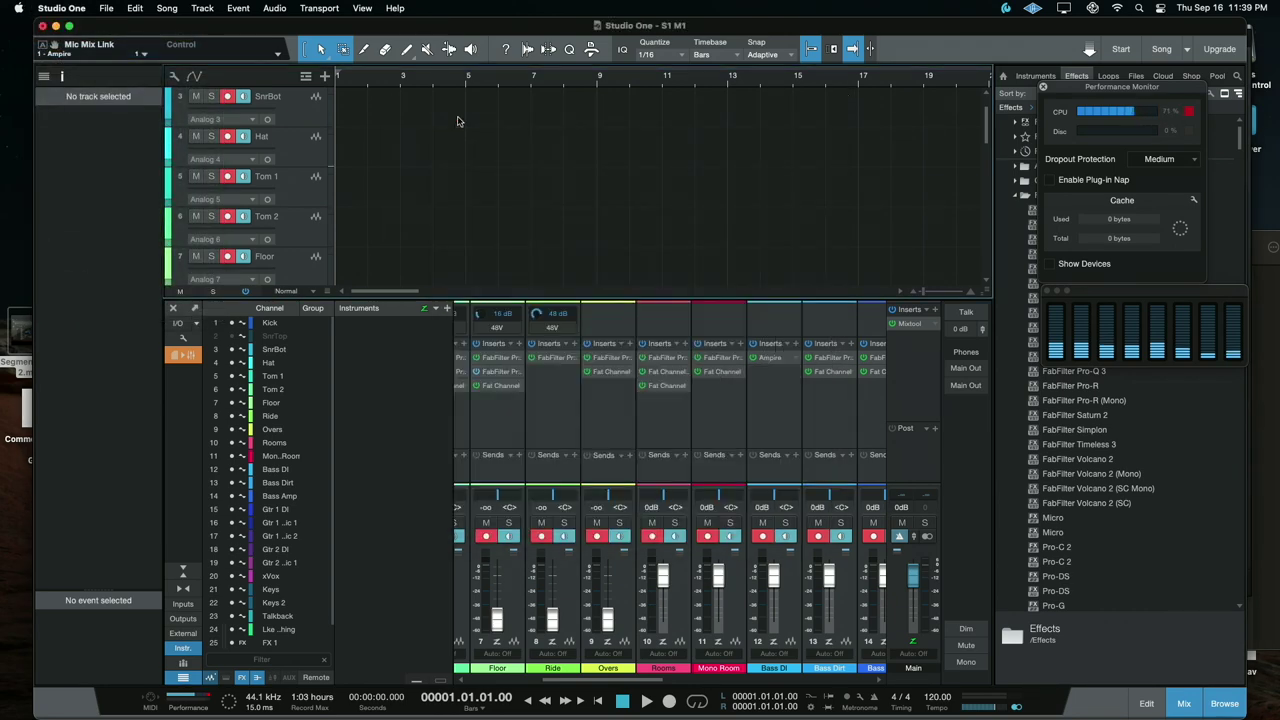
pyautogui.click(670, 703)
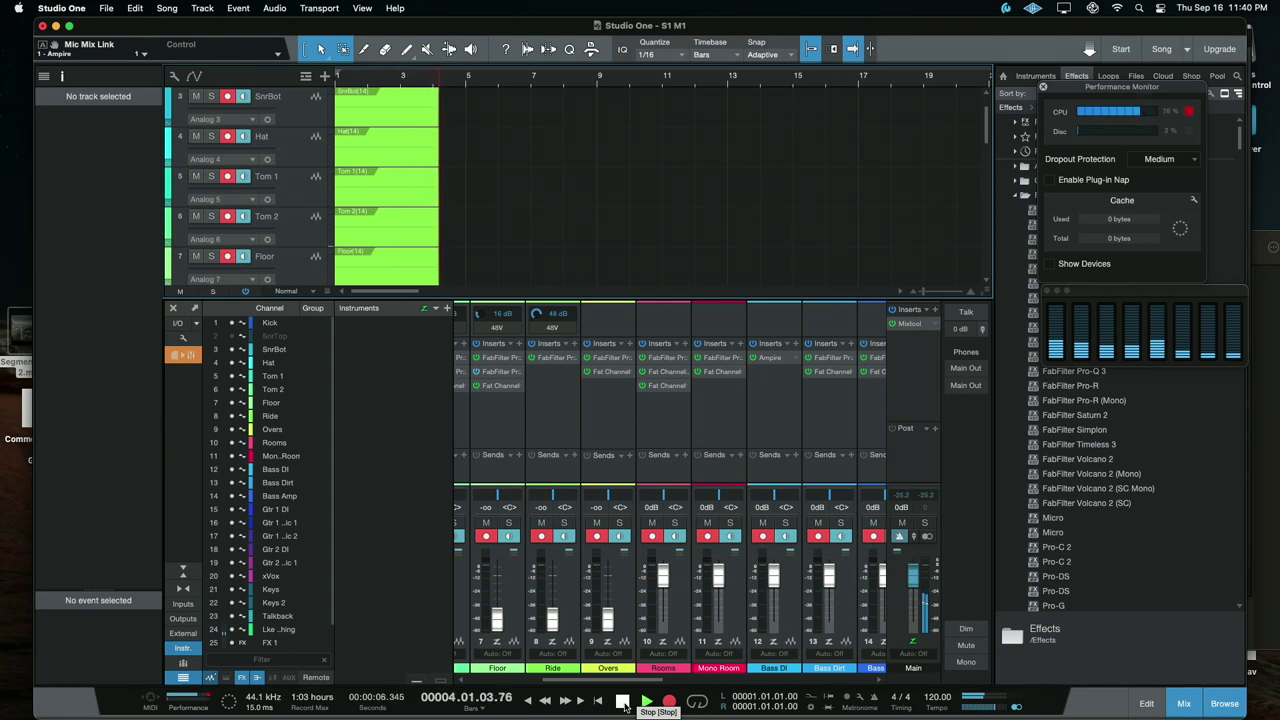
# Step: Stop the recording at about bar 15 and scroll the track list back to the top
pyautogui.click(622, 703)
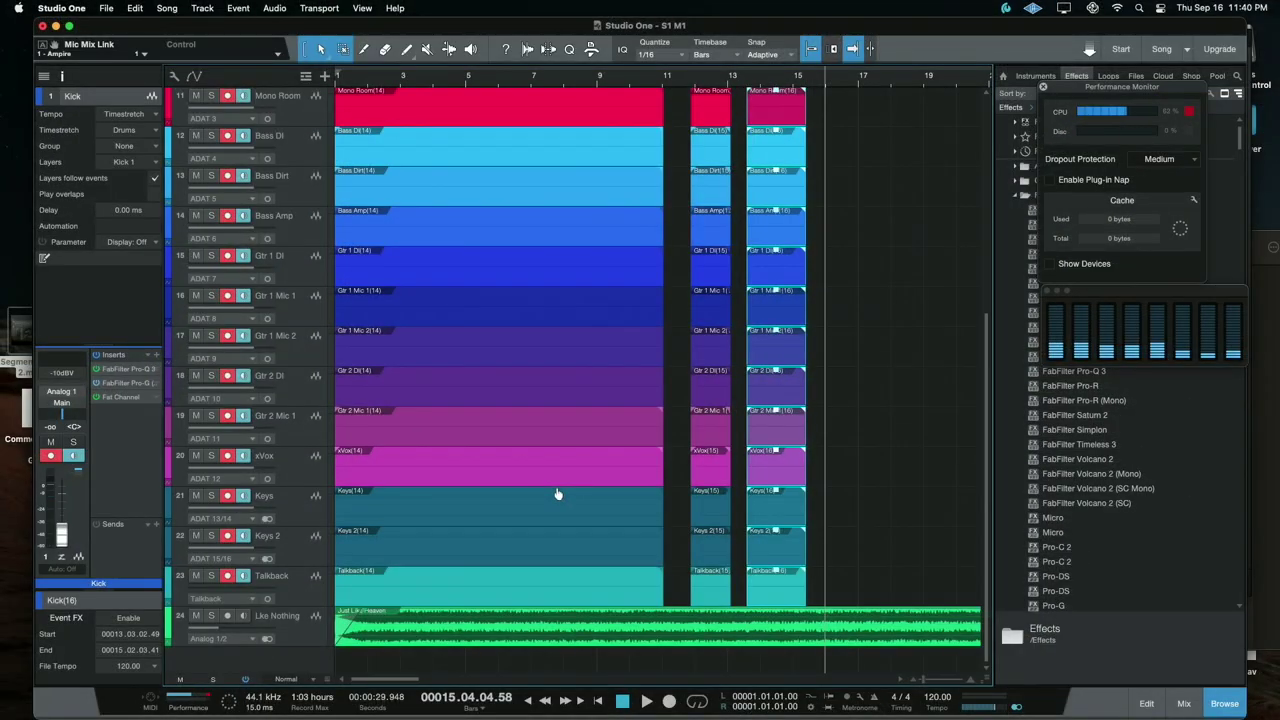
pyautogui.scroll(5, 606, 486)
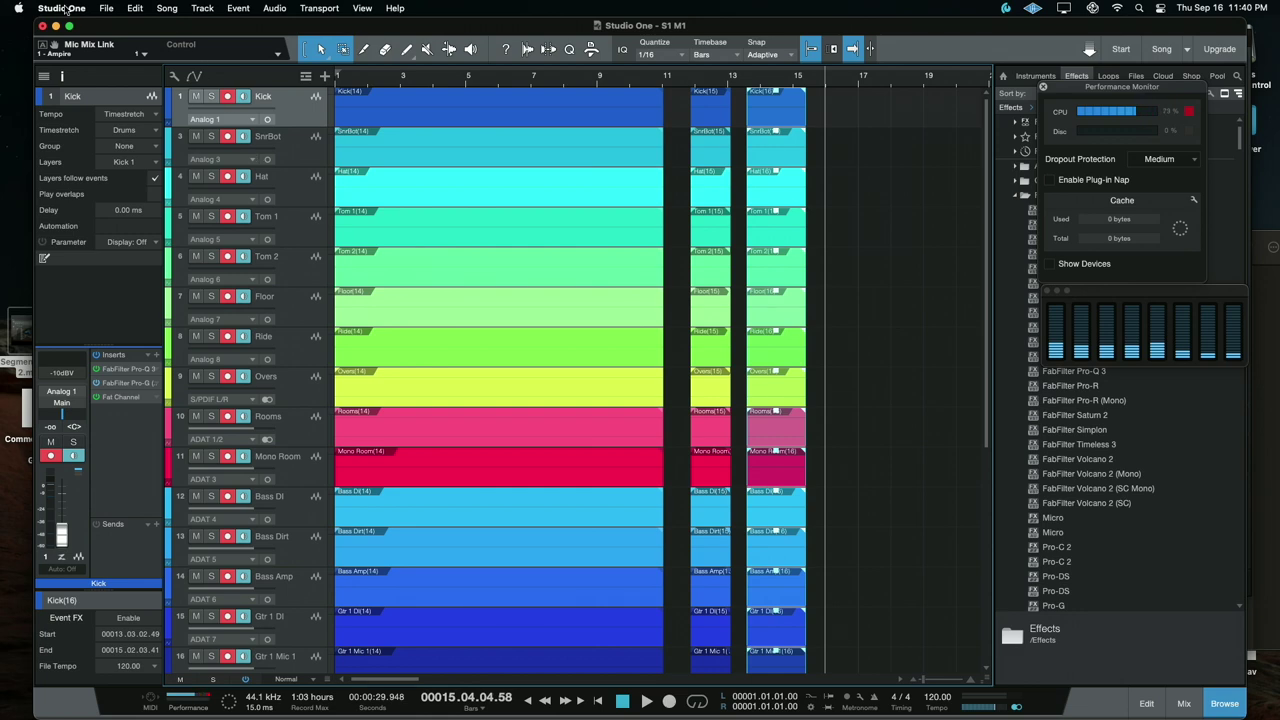
pyautogui.click(66, 9)
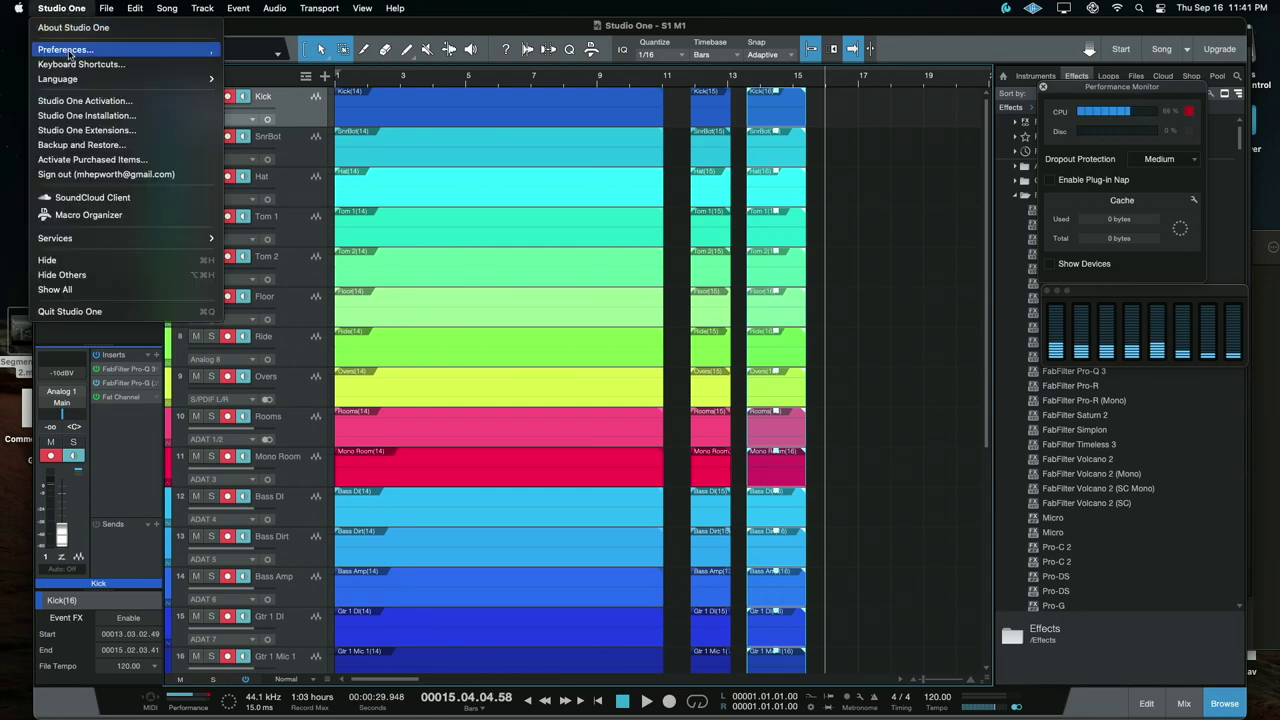
# Step: Set the Audio Setup device block size to 32 samples and close Preferences
pyautogui.click(66, 50)
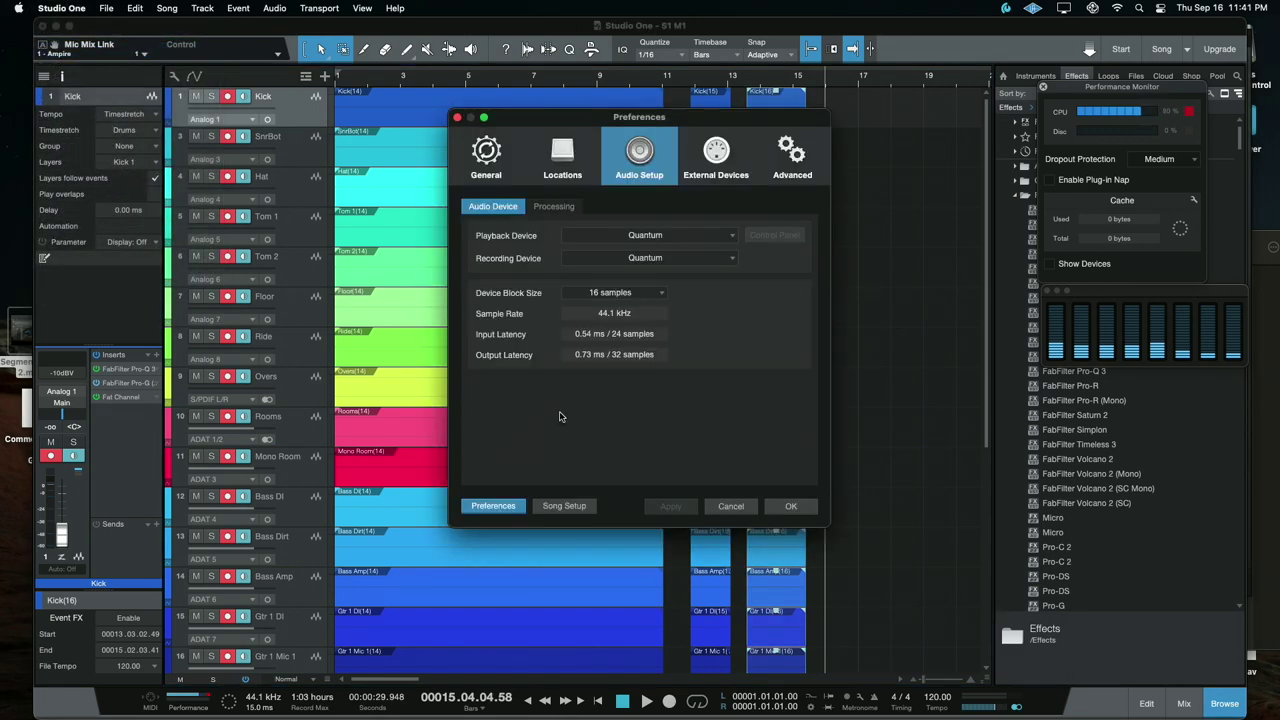
pyautogui.click(660, 293)
pyautogui.click(641, 322)
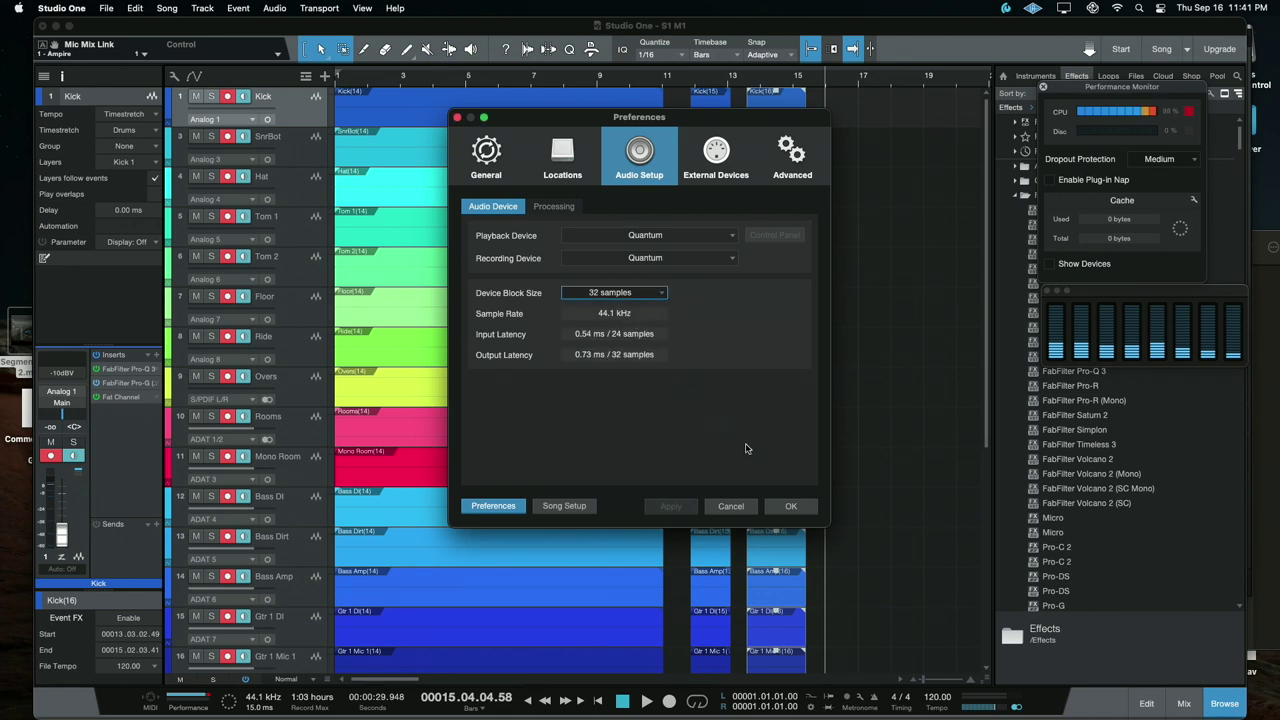
pyautogui.click(790, 507)
pyautogui.click(663, 293)
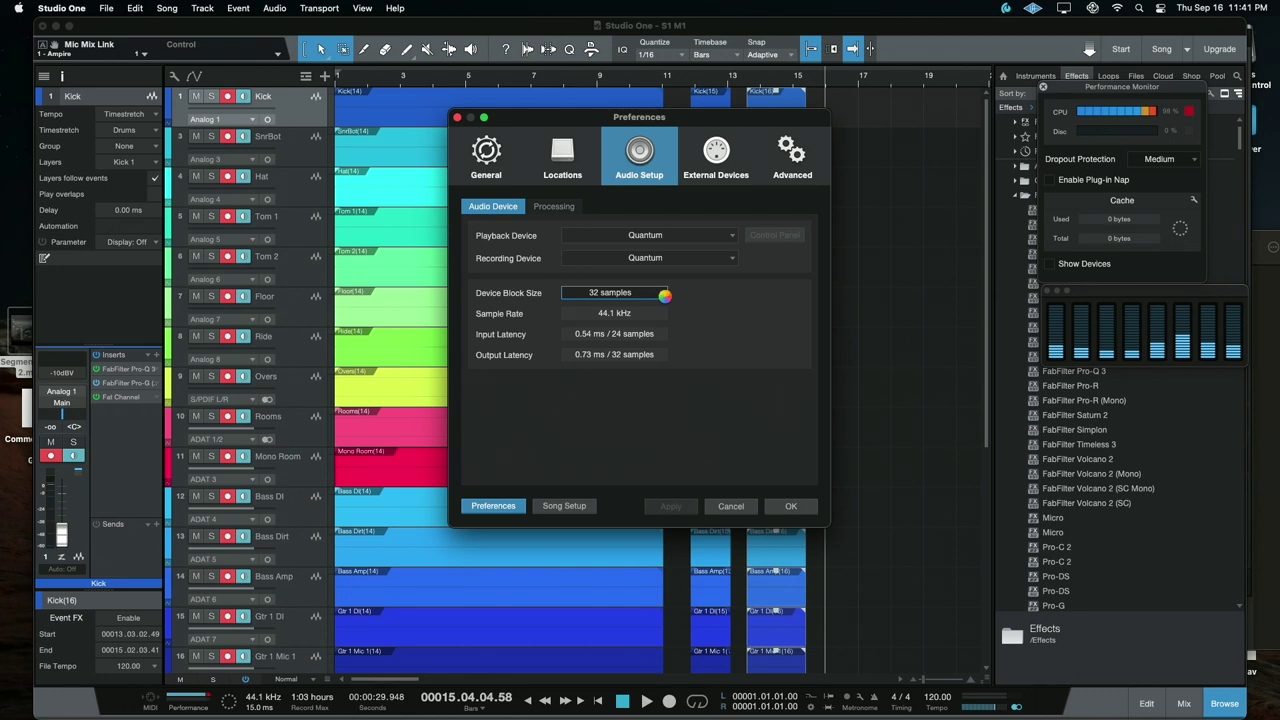
pyautogui.press('Escape')
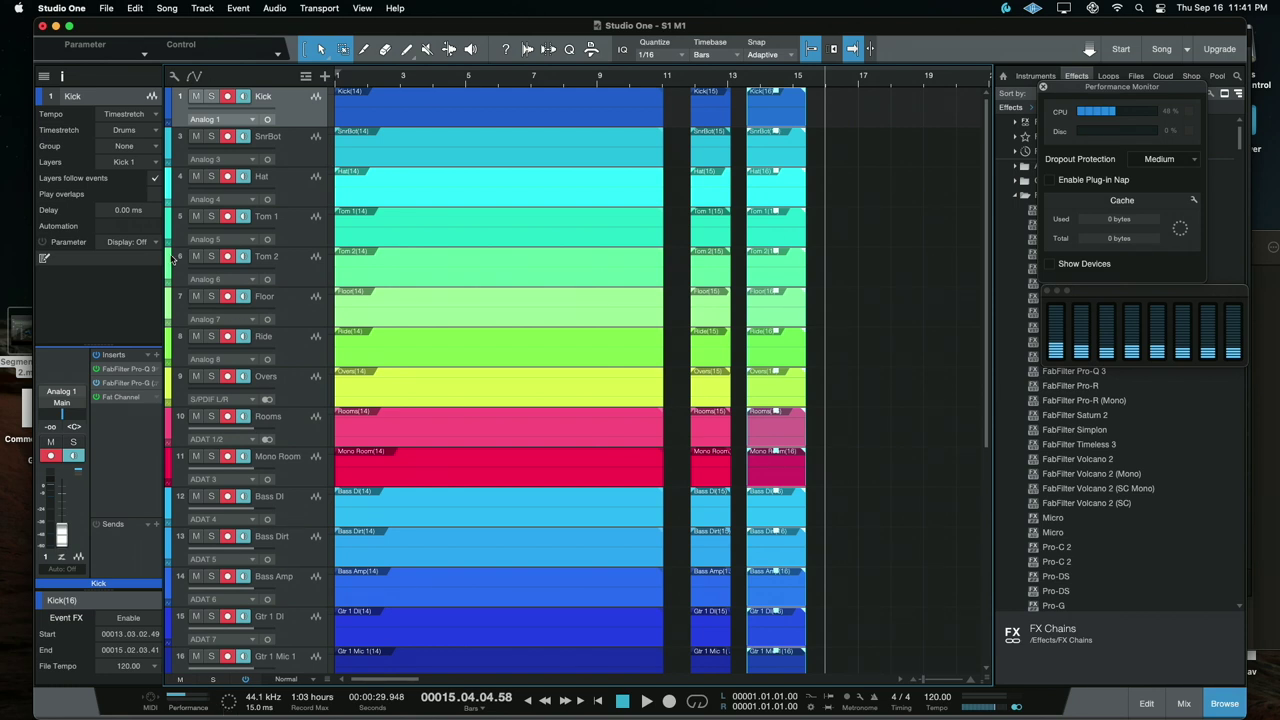
# Step: Record a 32-sample-buffer take on all armed tracks from bar 15 to bar 28
pyautogui.click(669, 702)
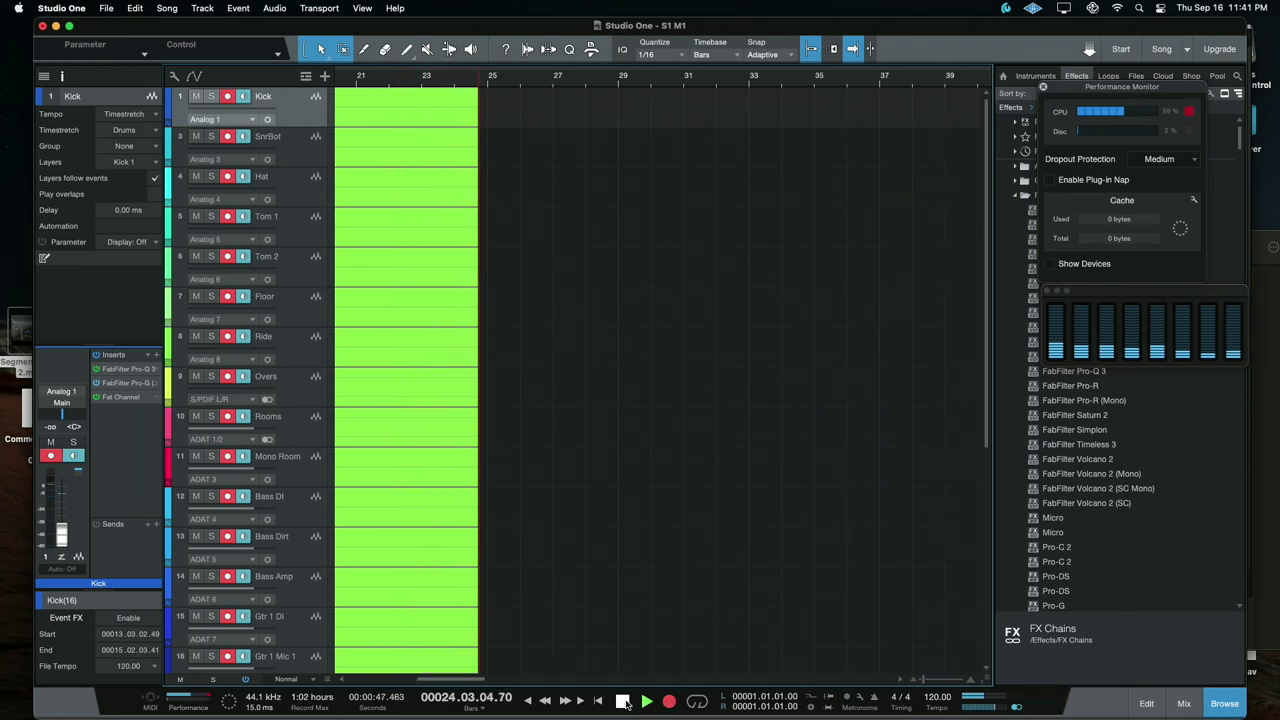
pyautogui.click(622, 701)
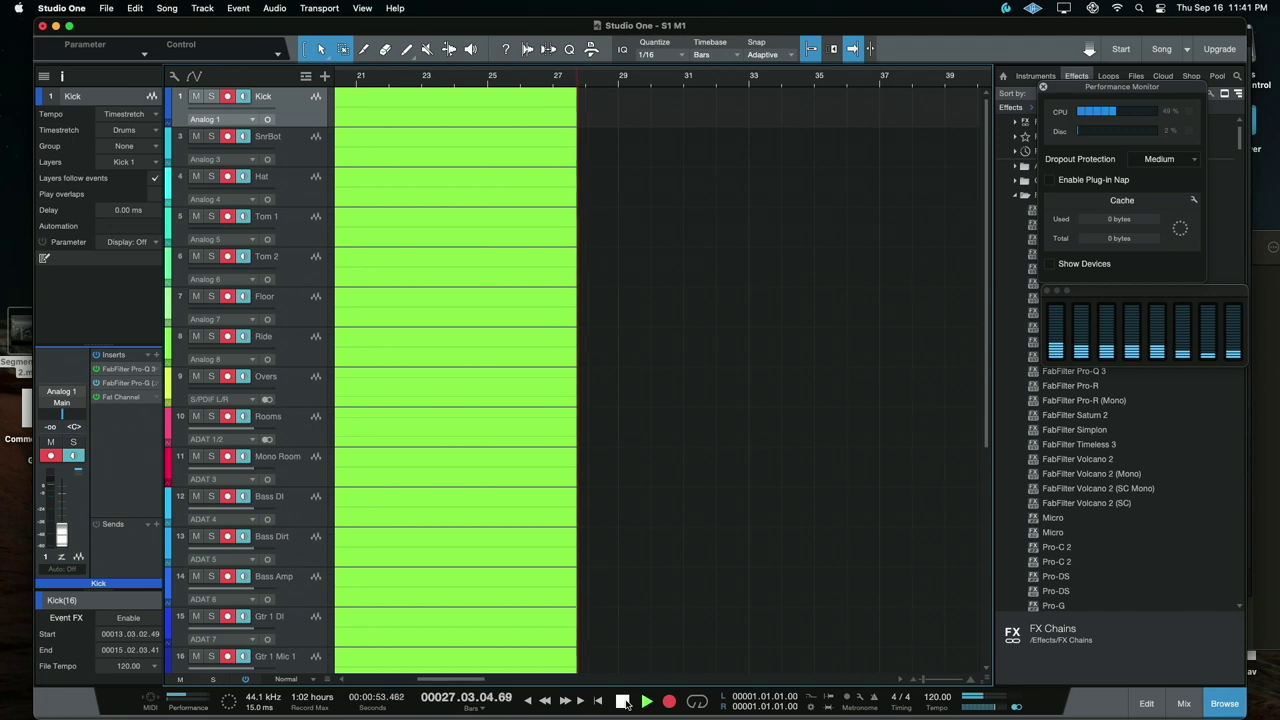
pyautogui.click(623, 703)
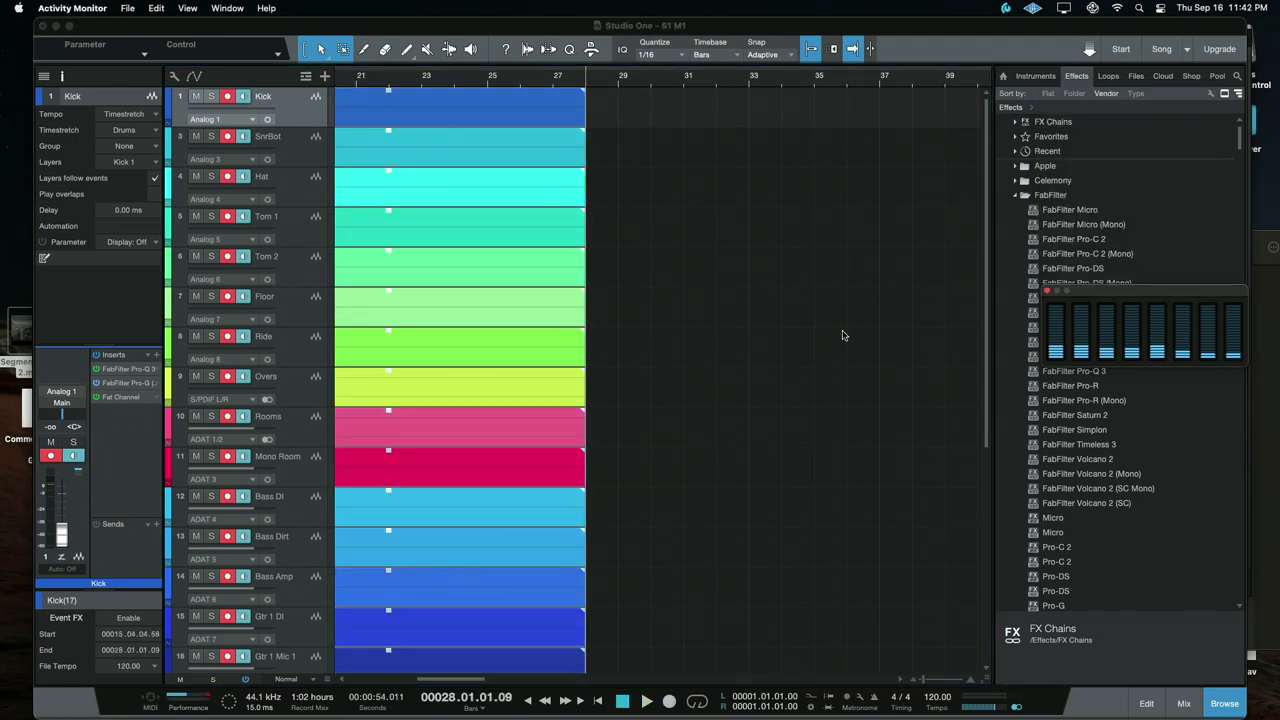